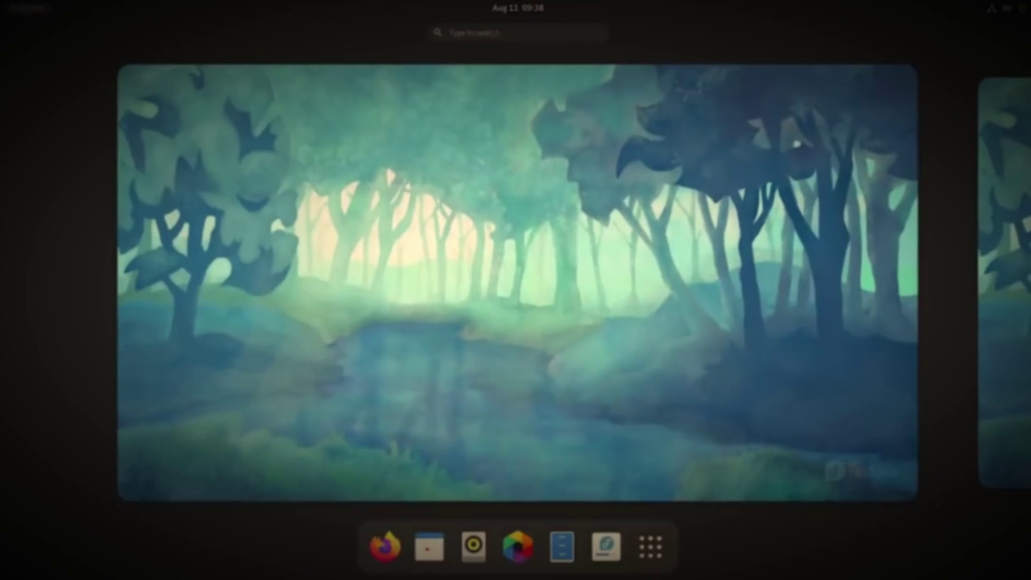
Open the Home folder in the Files app from the dash.
{"action": "scroll", "coordinate": [624, 363], "scroll_direction": "down", "scroll_amount": 1}
{"action": "scroll", "coordinate": [624, 364], "scroll_direction": "up", "scroll_amount": 1}
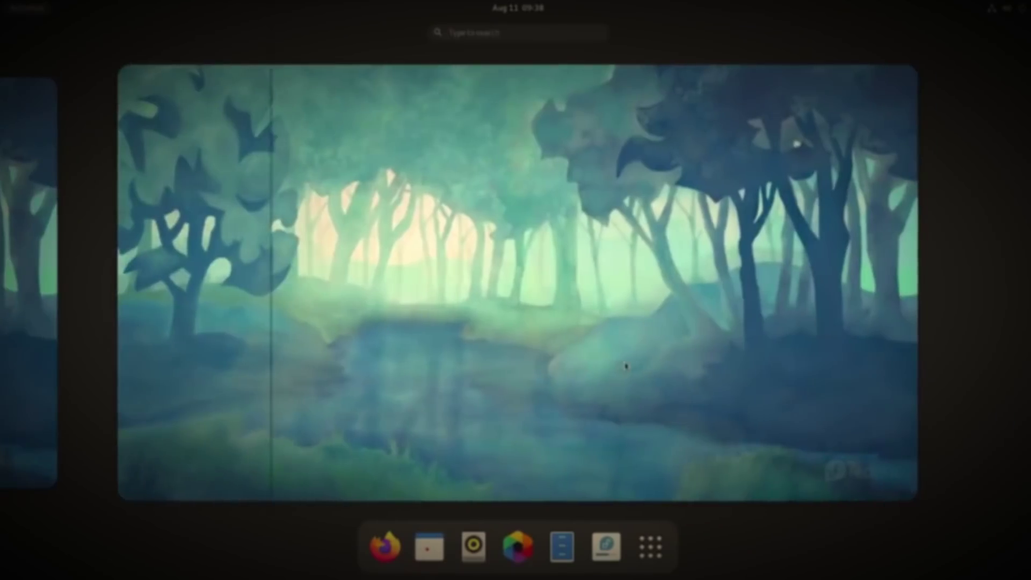
{"action": "left_click", "coordinate": [562, 547]}
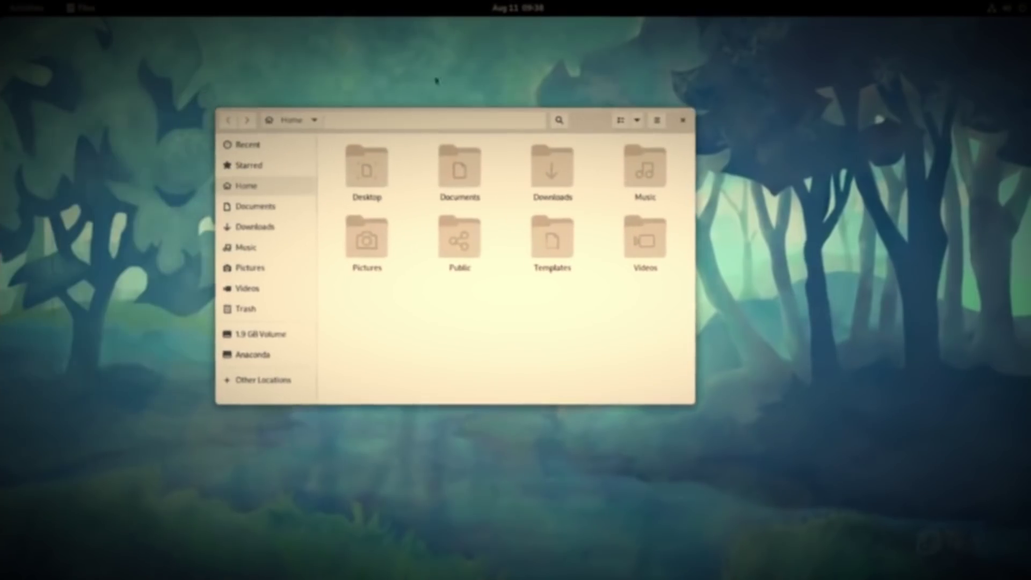
Move to the next empty workspace in the Activities overview and show the full application grid.
{"action": "key", "text": "super"}
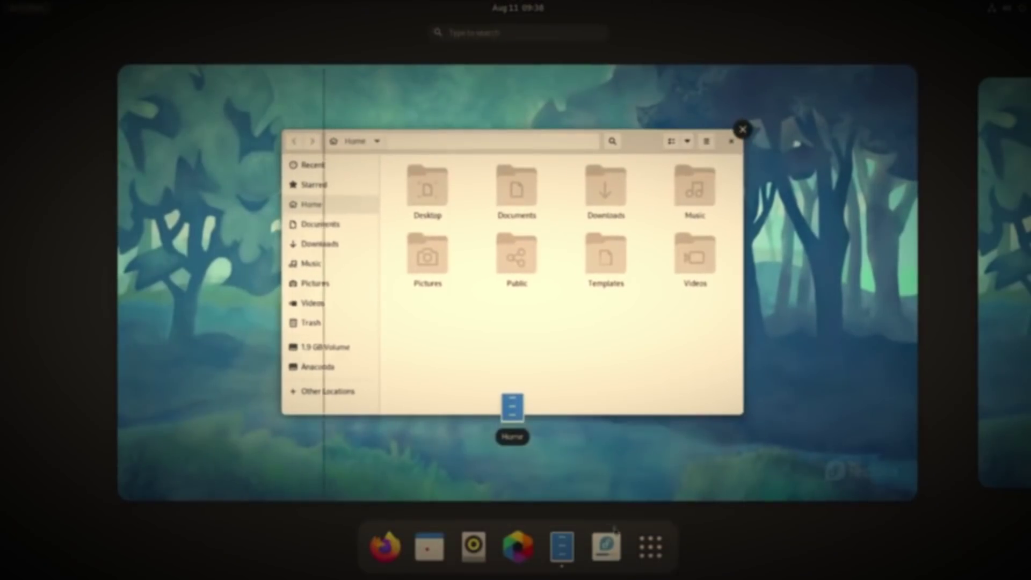
{"action": "left_click", "coordinate": [971, 356]}
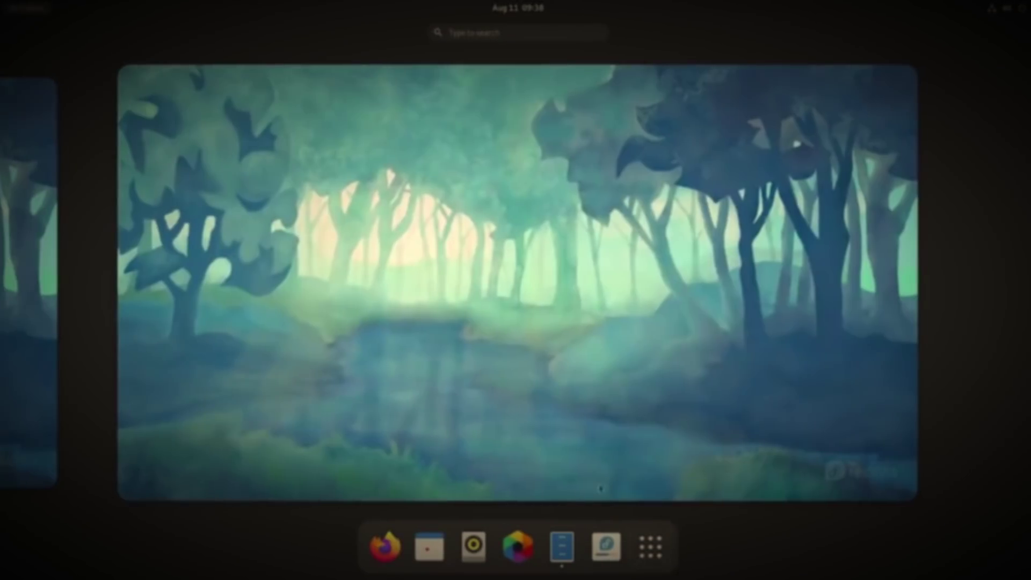
{"action": "left_click", "coordinate": [650, 547]}
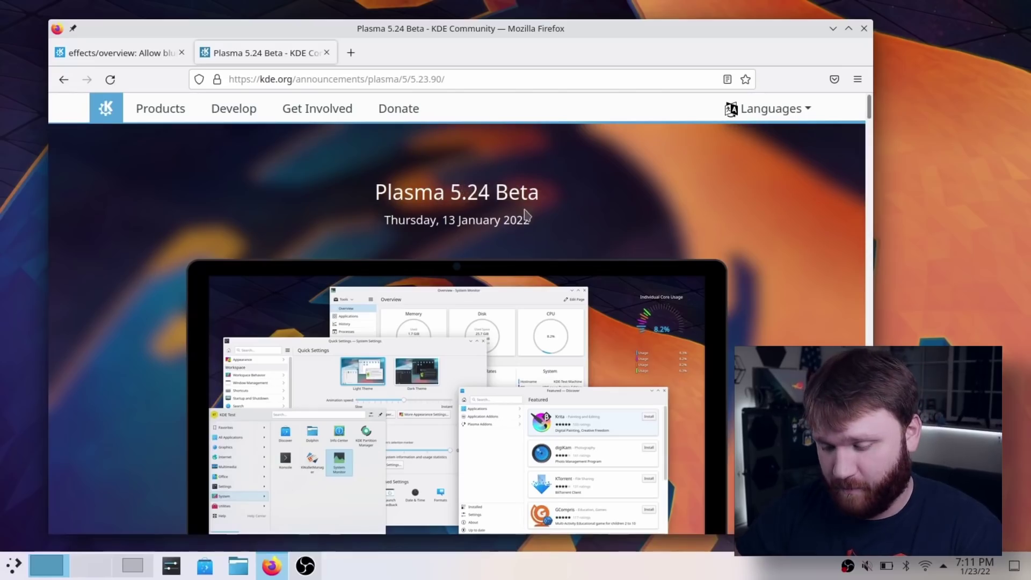
Scroll the announcement down to the Window Management notes, then open Overview with Meta+W.
{"action": "scroll", "coordinate": [602, 257], "scroll_direction": "down", "scroll_amount": 15}
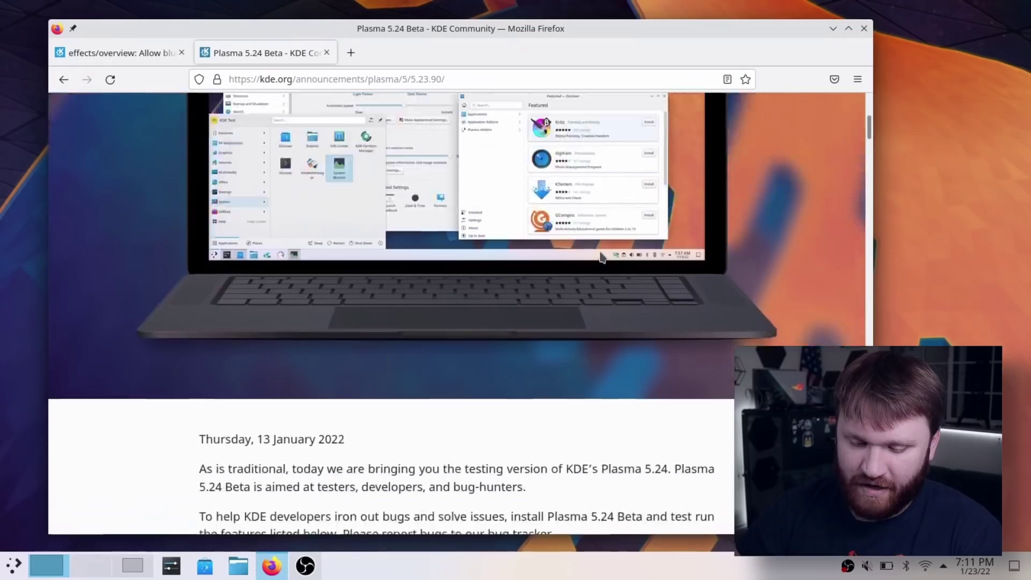
{"action": "scroll", "coordinate": [600, 260], "scroll_direction": "down", "scroll_amount": 3}
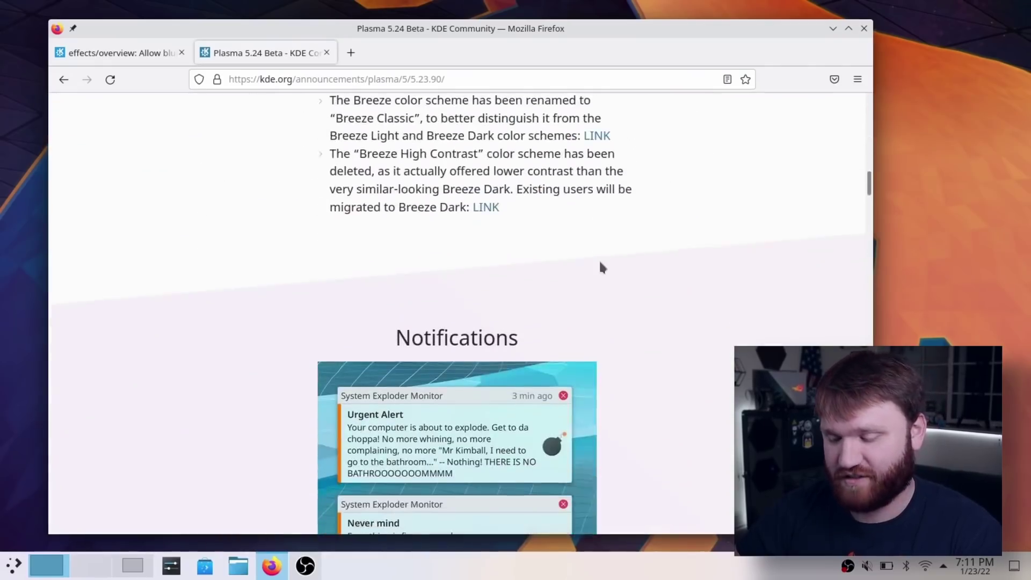
{"action": "scroll", "coordinate": [599, 262], "scroll_direction": "down", "scroll_amount": 6}
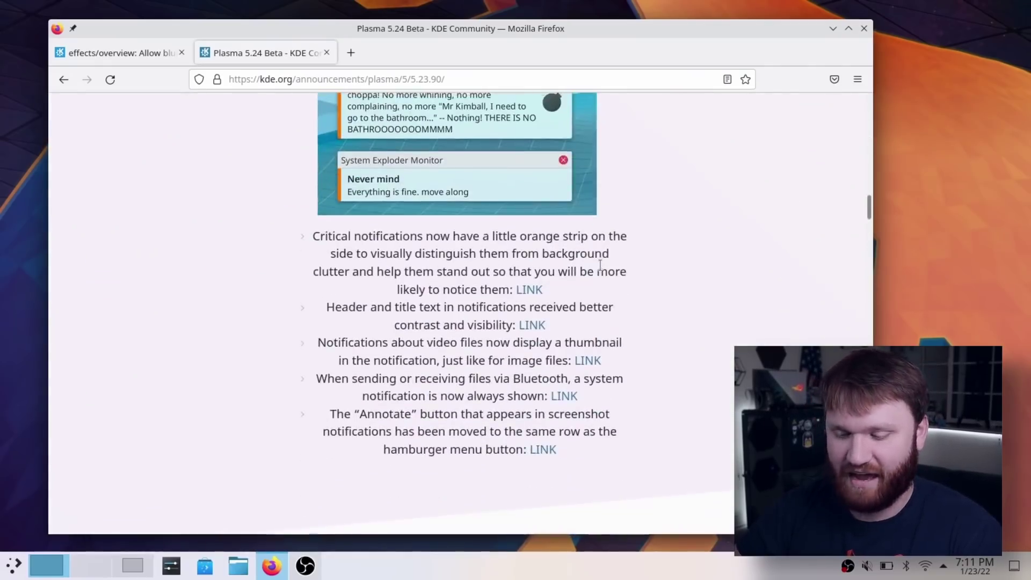
{"action": "scroll", "coordinate": [600, 264], "scroll_direction": "down", "scroll_amount": 3}
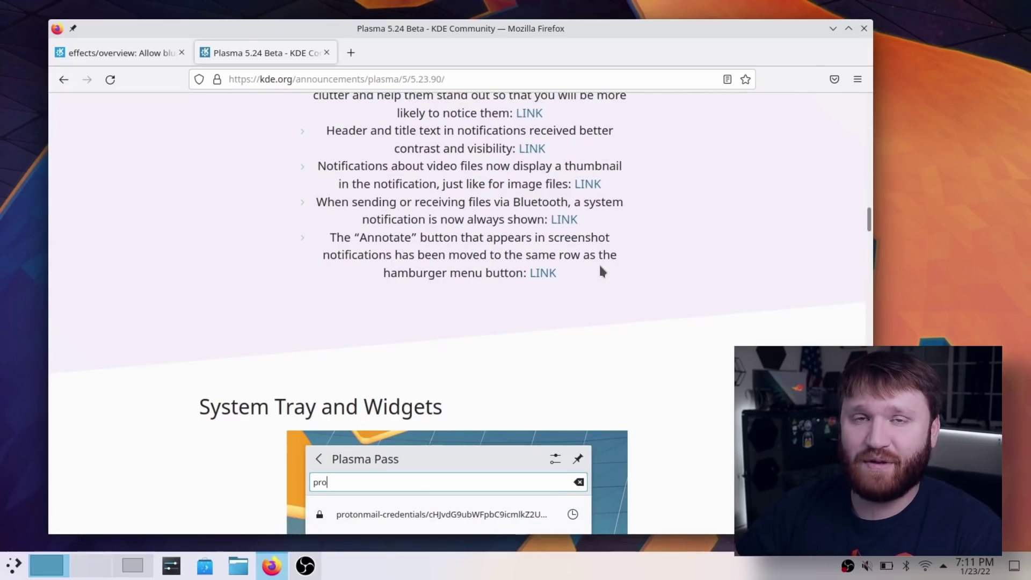
{"action": "scroll", "coordinate": [600, 272], "scroll_direction": "down", "scroll_amount": 11}
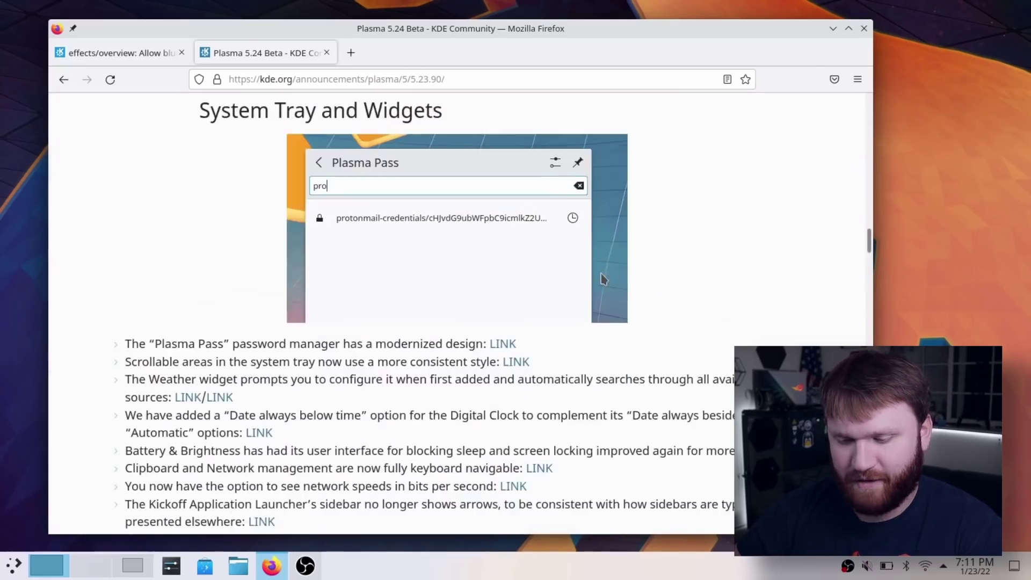
{"action": "scroll", "coordinate": [603, 278], "scroll_direction": "down", "scroll_amount": 9}
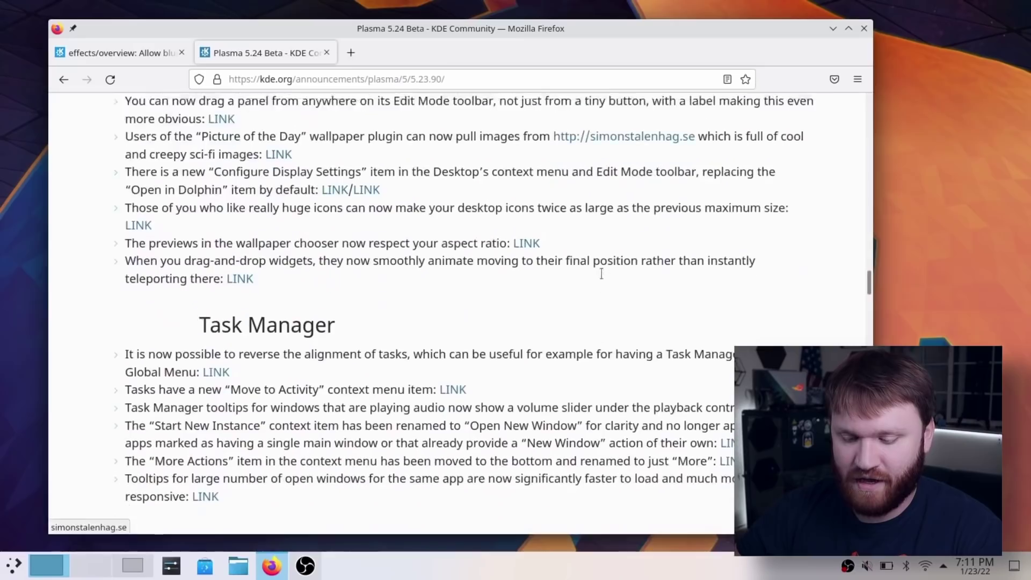
{"action": "scroll", "coordinate": [603, 279], "scroll_direction": "down", "scroll_amount": 9}
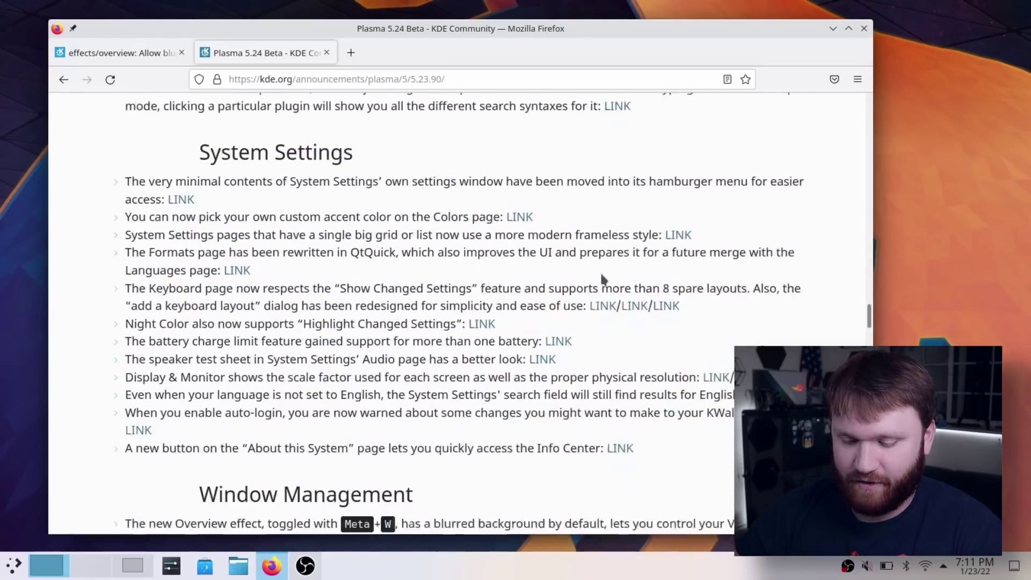
{"action": "scroll", "coordinate": [602, 278], "scroll_direction": "down", "scroll_amount": 2}
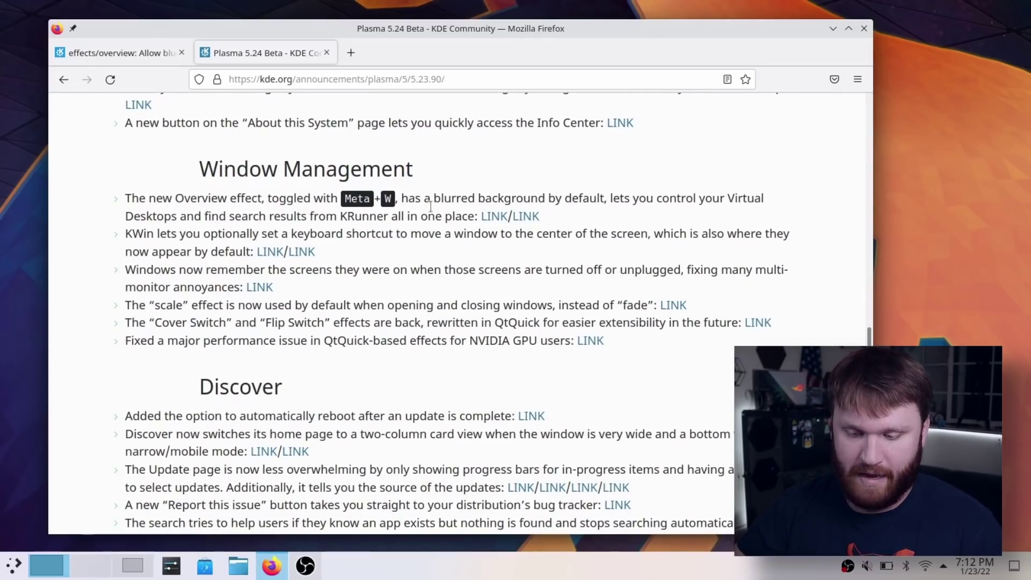
{"action": "key", "text": "super+w"}
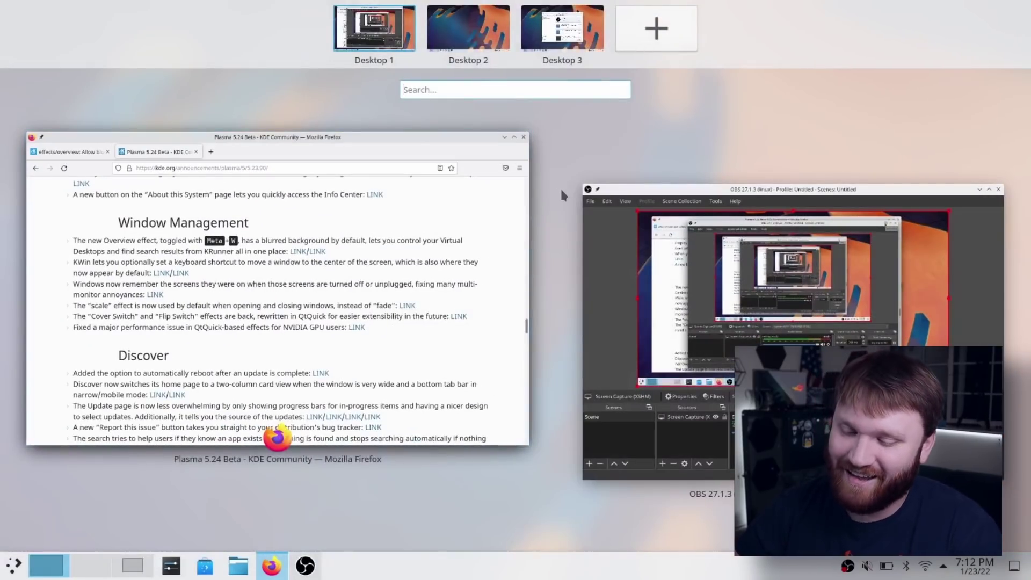
Search 'fire' in Overview and switch to the running Plasma 5.24 Beta Firefox window.
{"action": "mouse_move", "coordinate": [585, 48]}
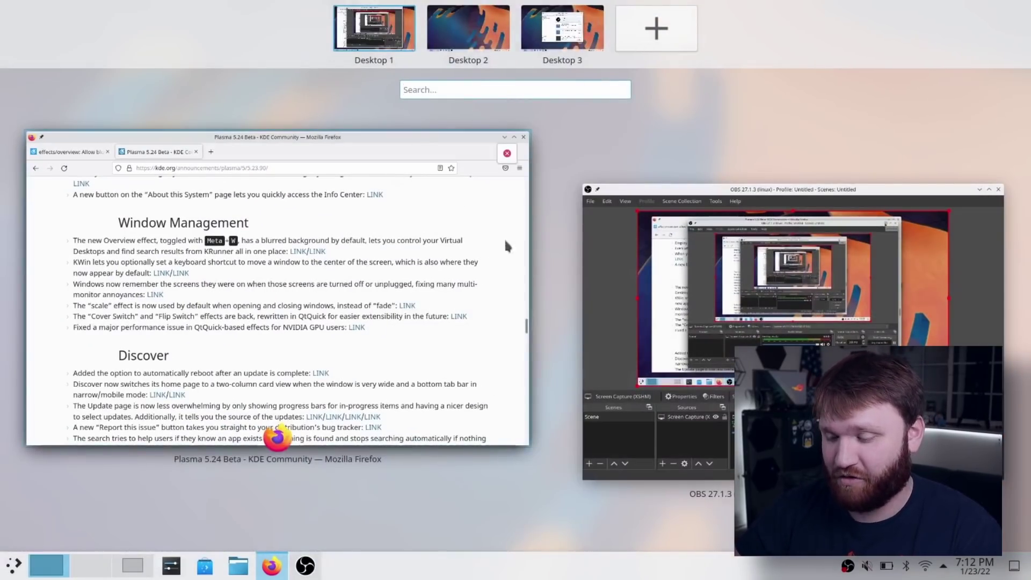
{"action": "mouse_move", "coordinate": [443, 217]}
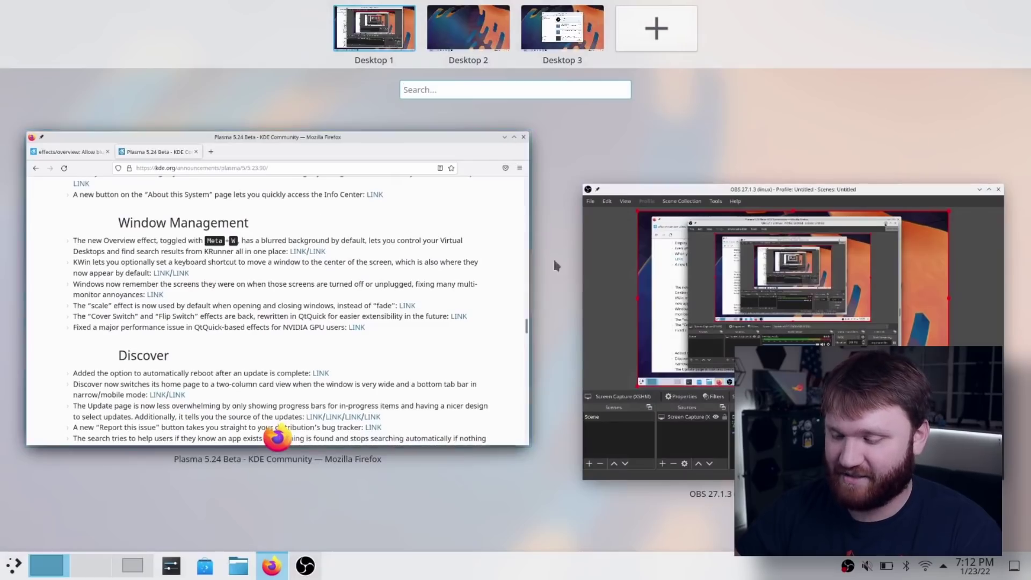
{"action": "mouse_move", "coordinate": [598, 271]}
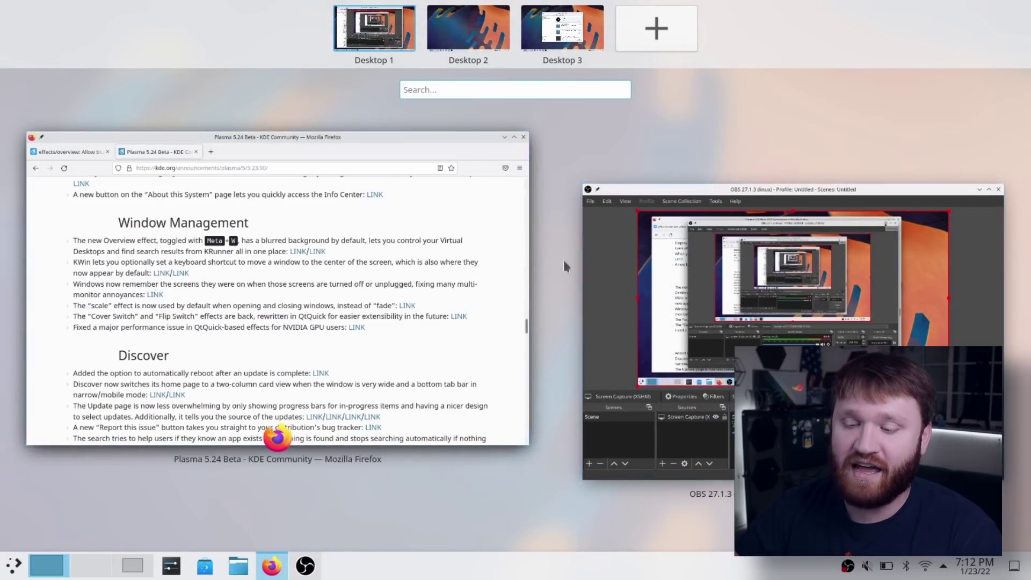
{"action": "mouse_move", "coordinate": [478, 37]}
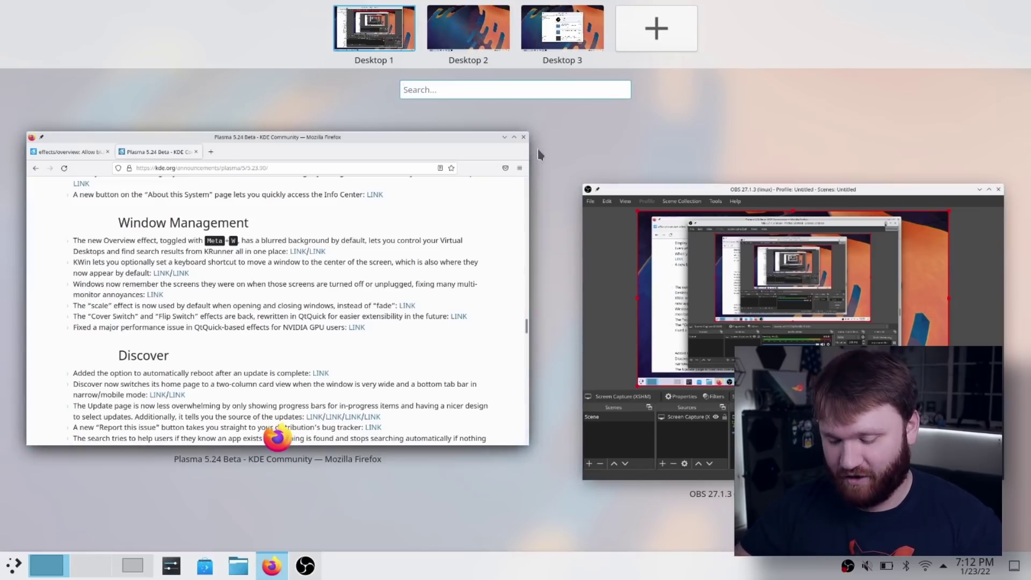
{"action": "type", "text": "fire"}
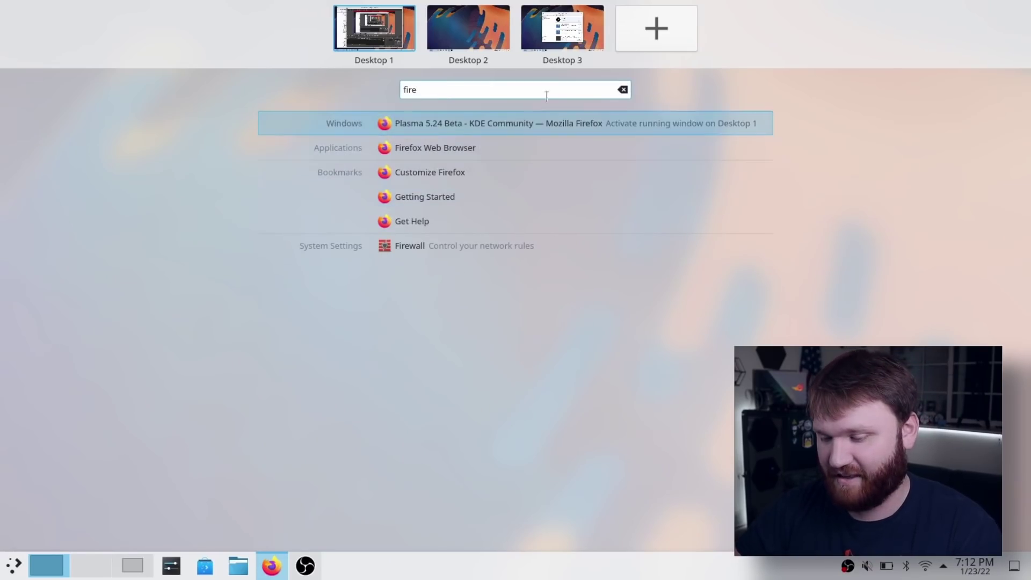
{"action": "left_click", "coordinate": [498, 124]}
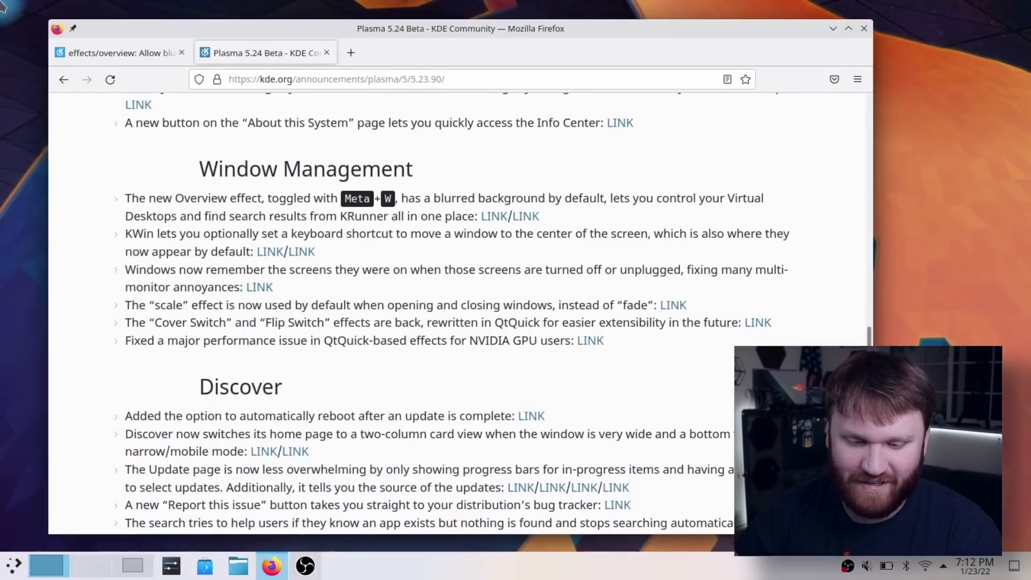
Add two virtual desktops in Overview, then remove Desktop 4.
{"action": "mouse_move", "coordinate": [2, 5]}
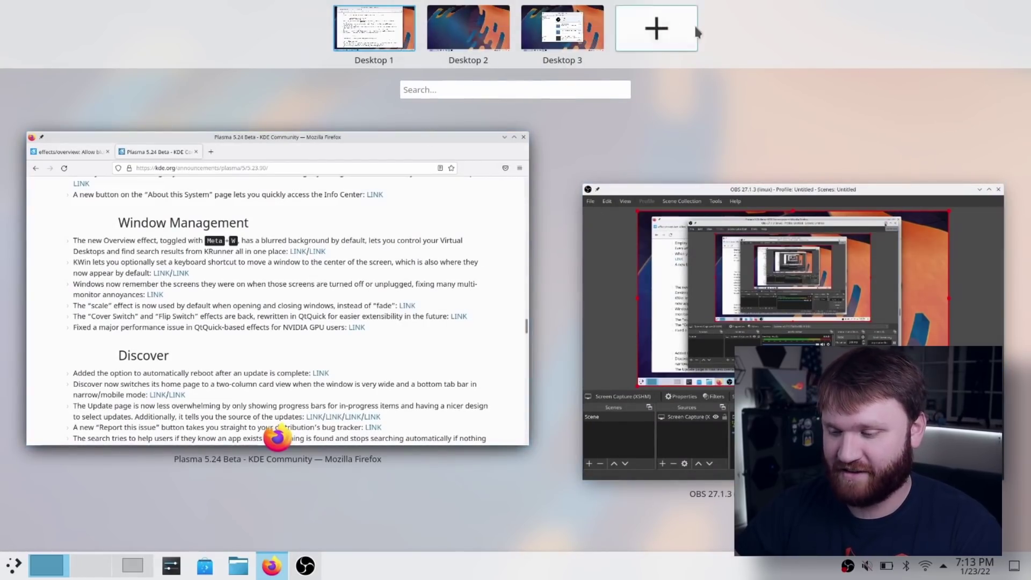
{"action": "left_click", "coordinate": [653, 34]}
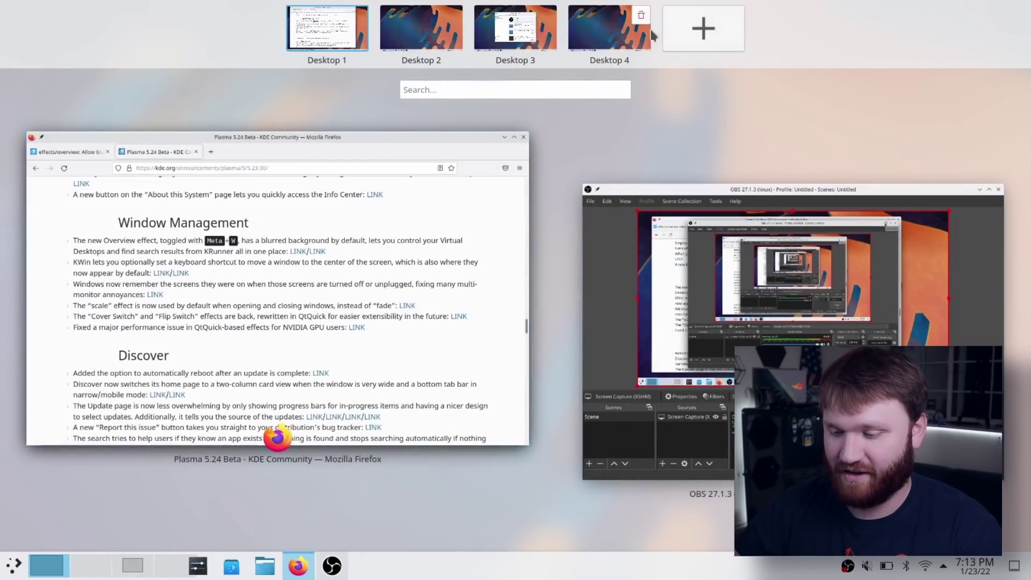
{"action": "left_click", "coordinate": [681, 33]}
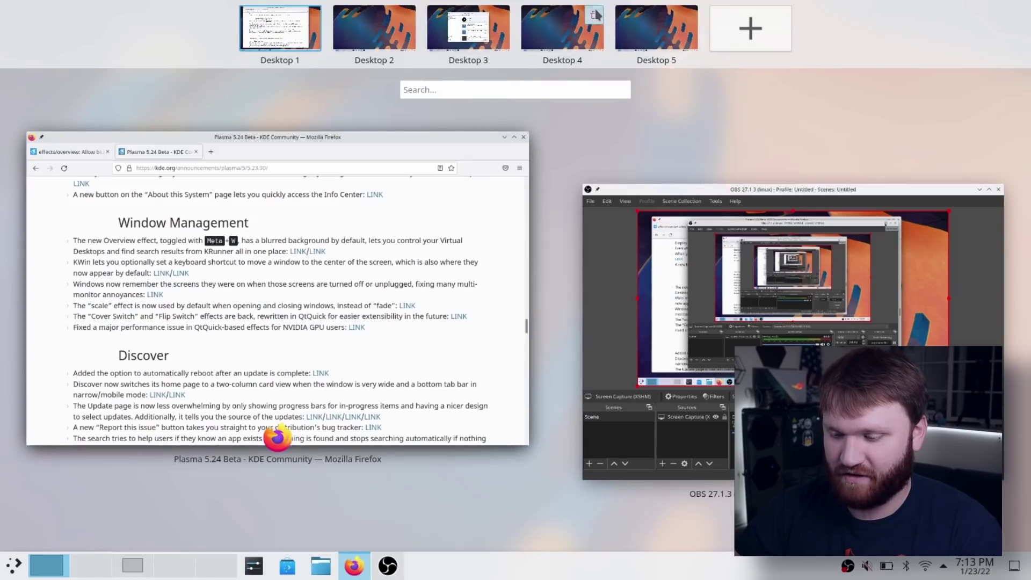
{"action": "left_click", "coordinate": [593, 19]}
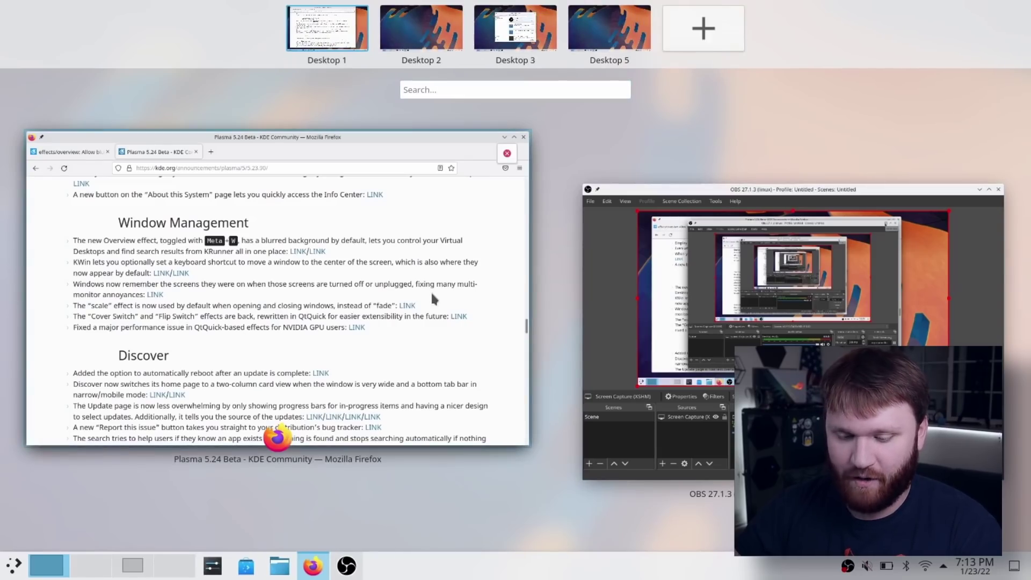
Move Firefox onto Desktop 2 and OBS onto Desktop 5, then switch to Desktop 2.
{"action": "left_click_drag", "start_coordinate": [431, 294], "coordinate": [421, 29]}
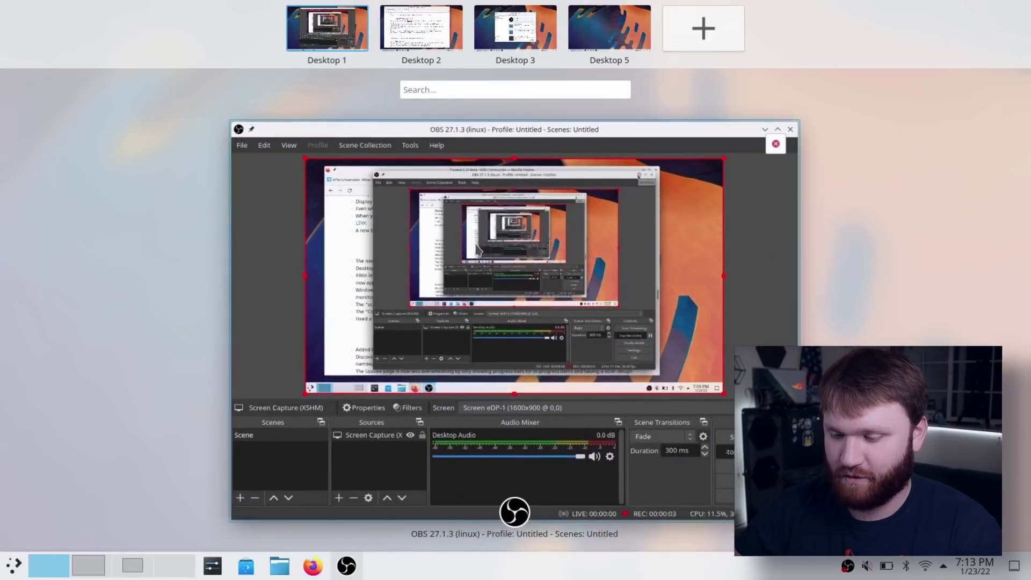
{"action": "left_click_drag", "start_coordinate": [590, 134], "coordinate": [591, 51]}
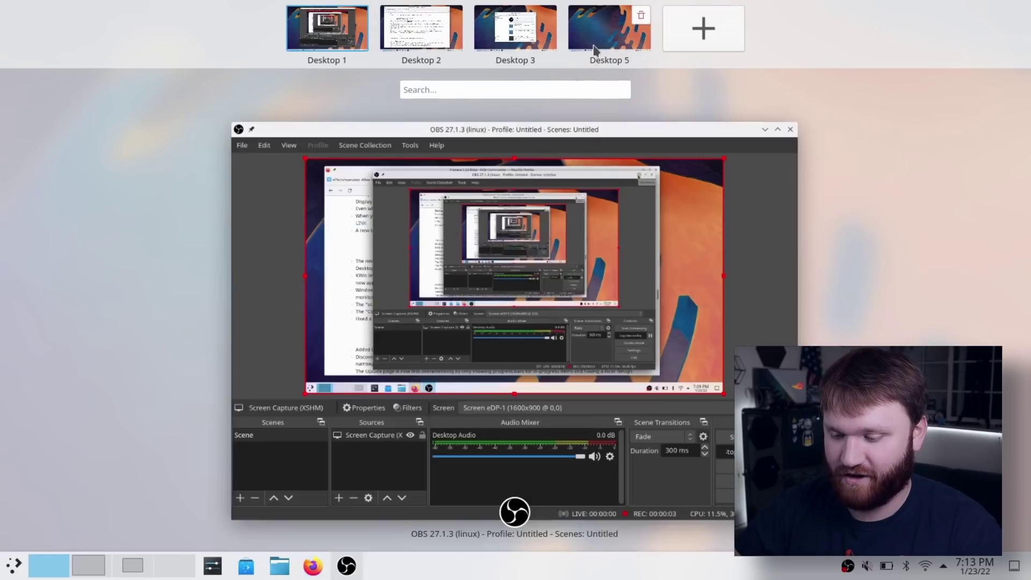
{"action": "left_click_drag", "start_coordinate": [561, 174], "coordinate": [617, 39]}
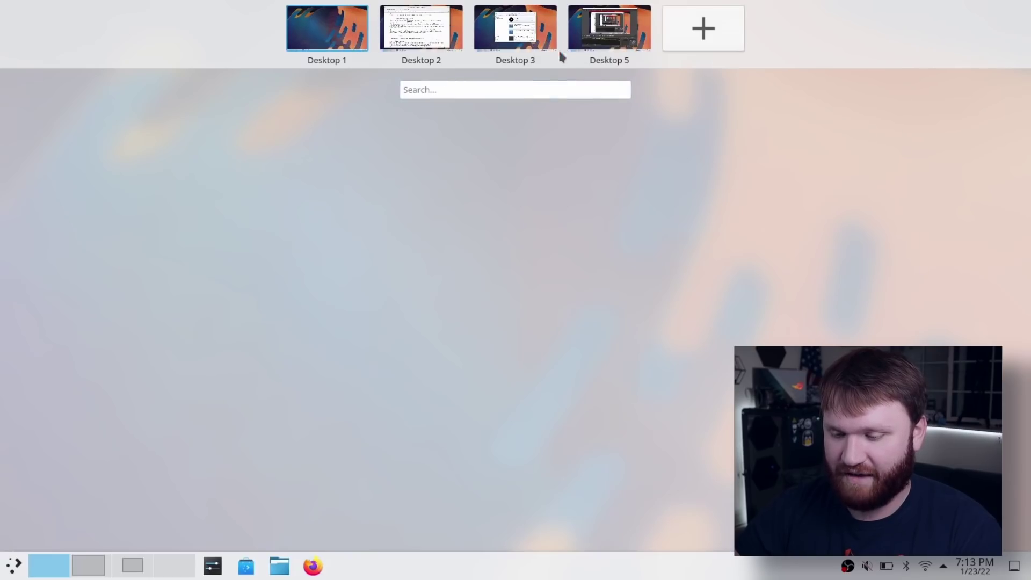
{"action": "left_click", "coordinate": [417, 39]}
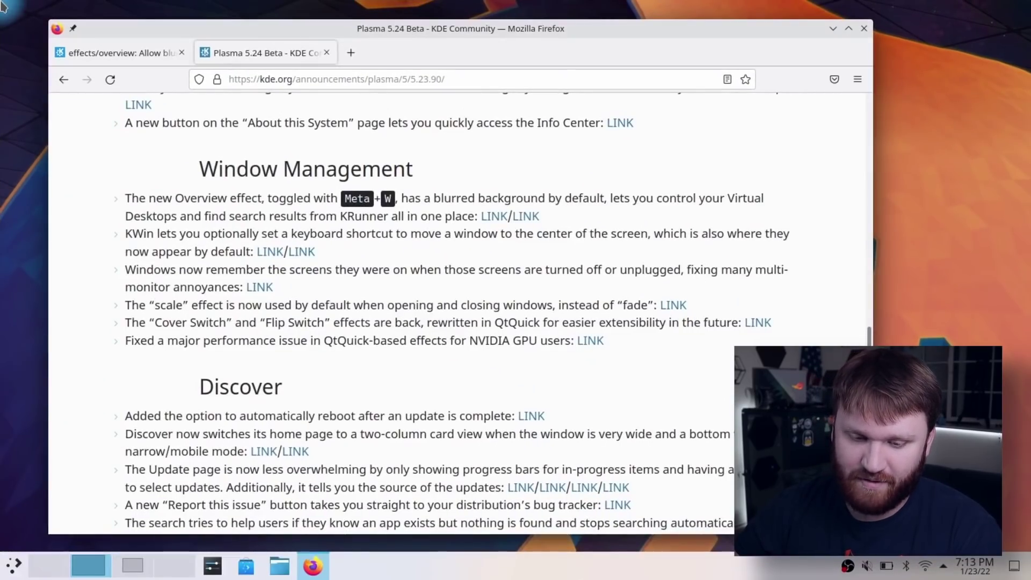
{"action": "type", "text": "dol"}
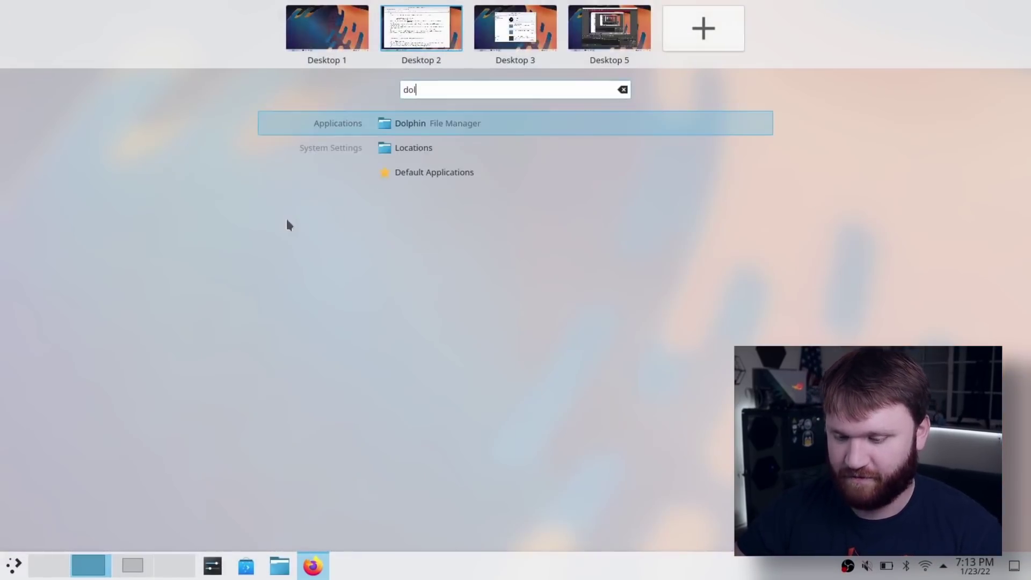
{"action": "key", "text": "Return"}
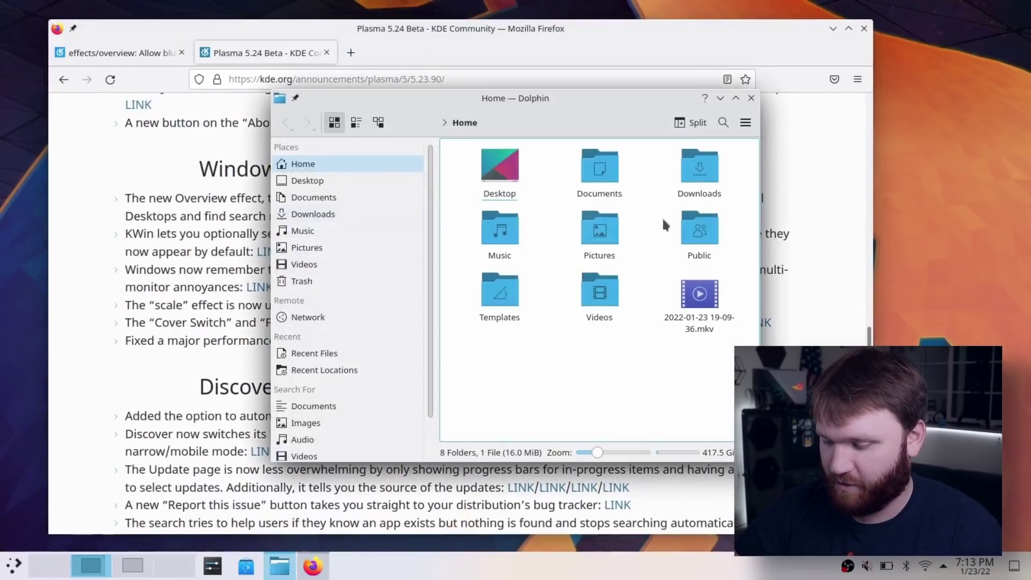
{"action": "left_click", "coordinate": [751, 98]}
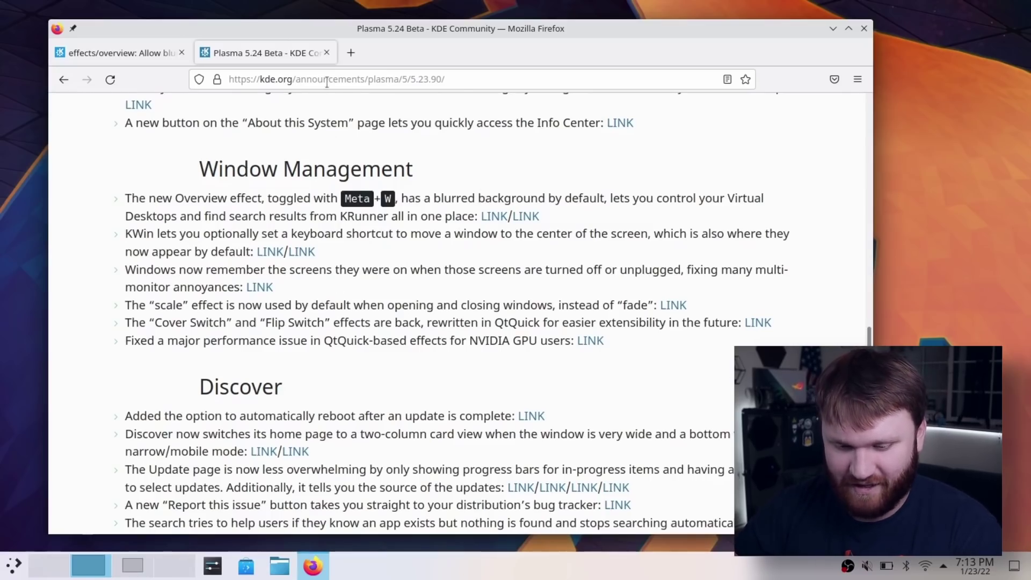
Open KWin merge request !1548 on blurring the Overview background and scroll to its comments.
{"action": "left_click", "coordinate": [139, 52]}
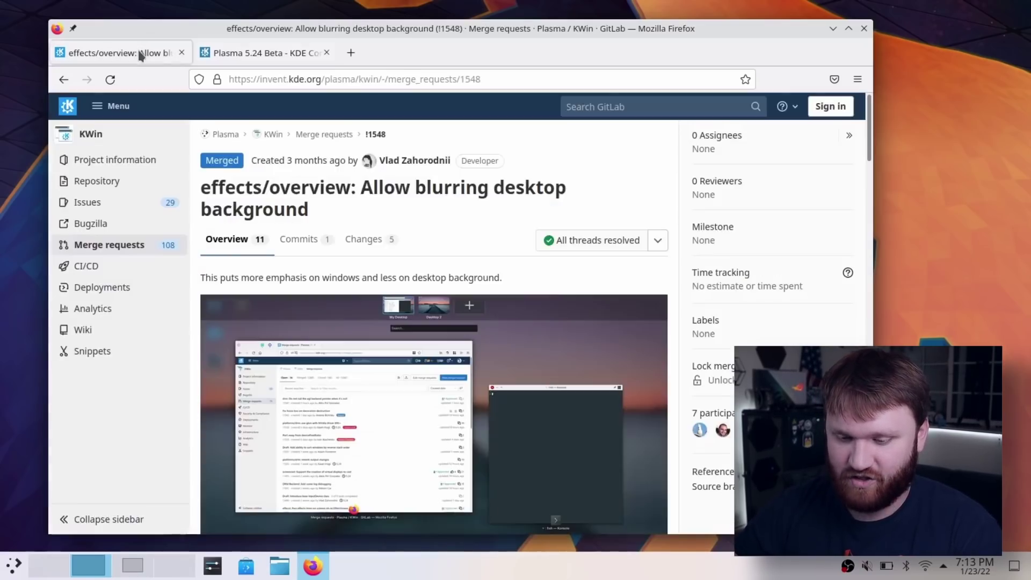
{"action": "left_click", "coordinate": [265, 52]}
{"action": "left_click", "coordinate": [149, 59]}
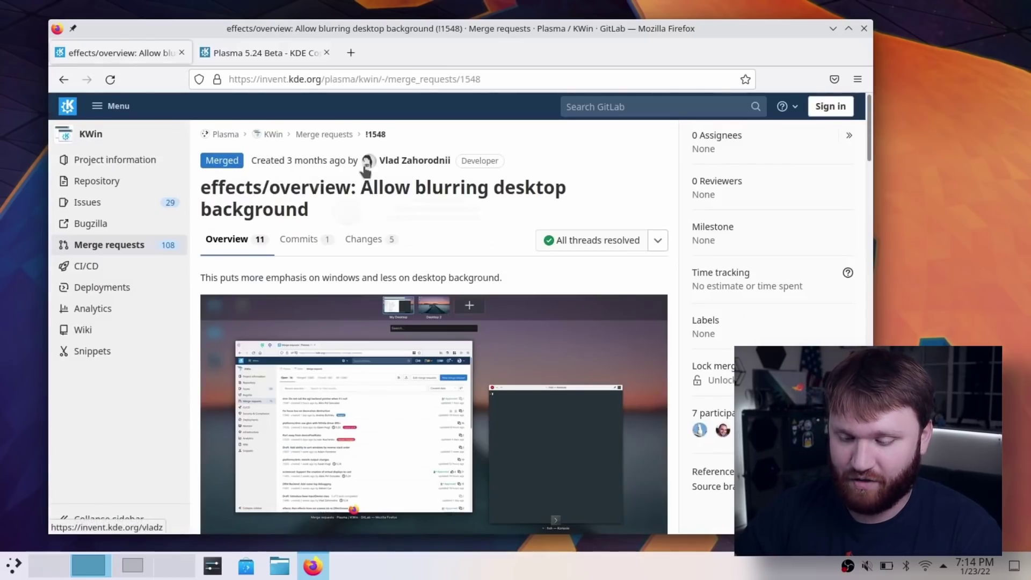
{"action": "scroll", "coordinate": [534, 177], "scroll_direction": "down", "scroll_amount": 1}
{"action": "scroll", "coordinate": [534, 175], "scroll_direction": "down", "scroll_amount": 6}
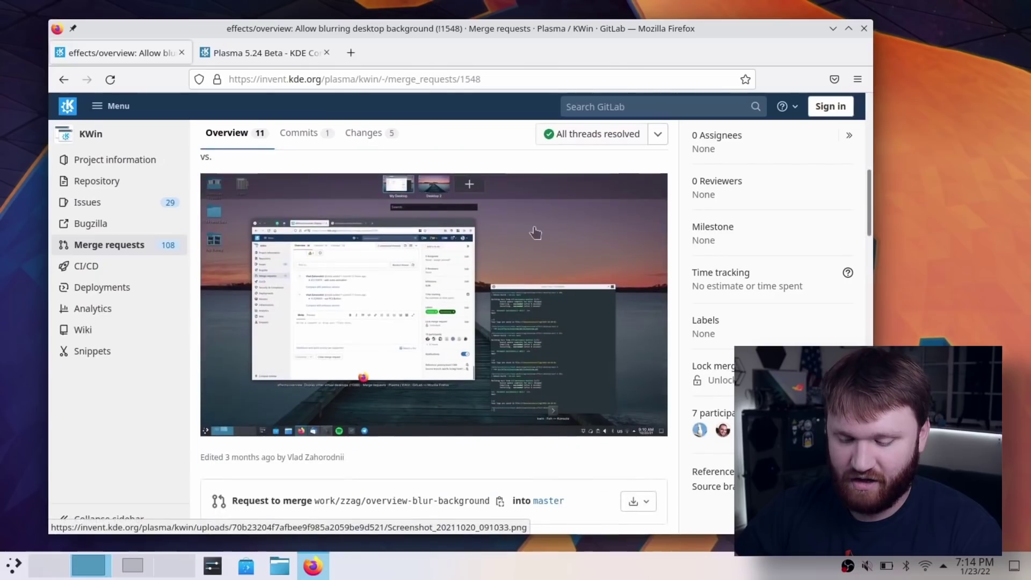
{"action": "scroll", "coordinate": [535, 233], "scroll_direction": "down", "scroll_amount": 8}
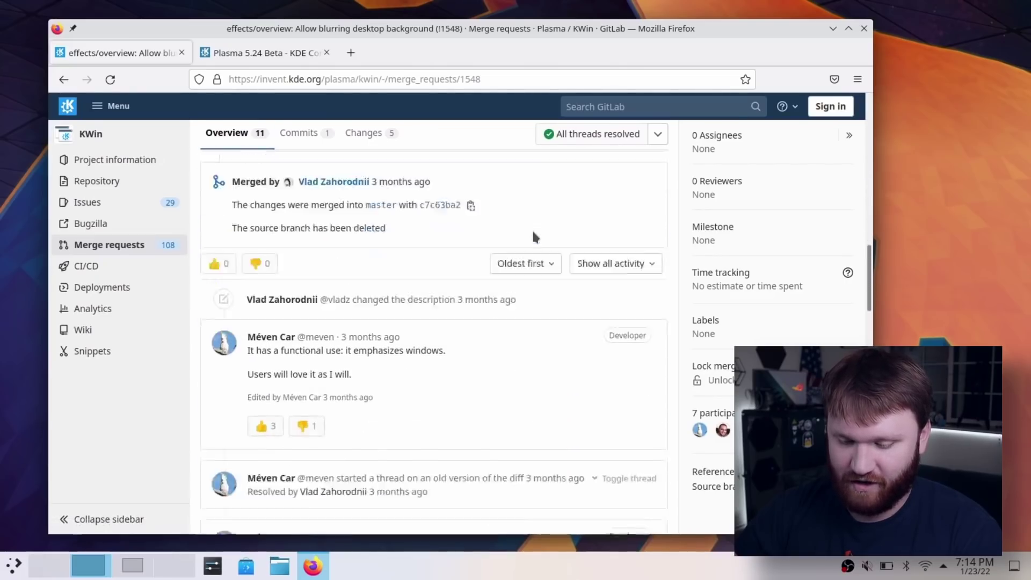
{"action": "scroll", "coordinate": [534, 237], "scroll_direction": "down", "scroll_amount": 2}
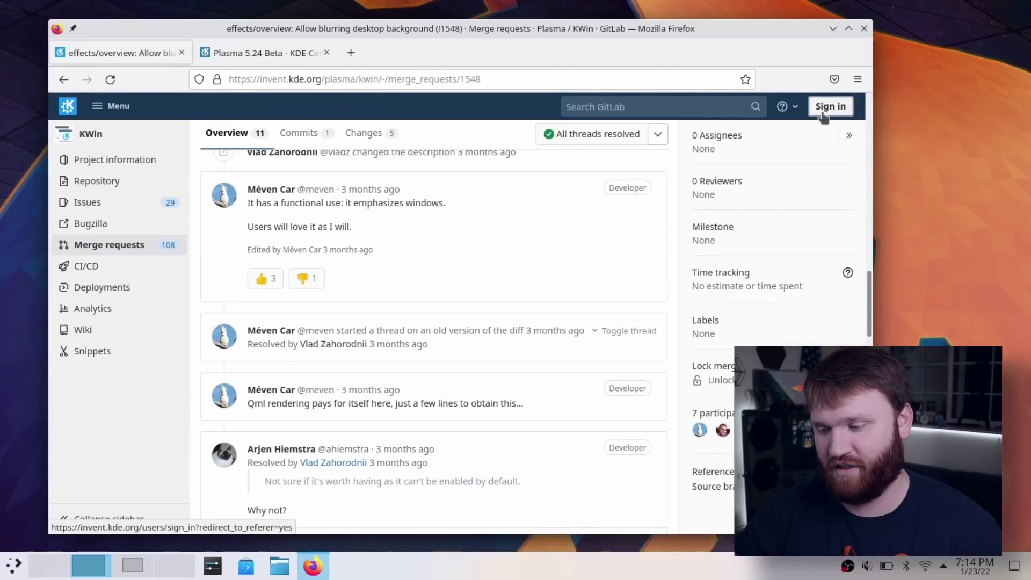
Minimize Firefox and launch System Settings, moving its window to the left.
{"action": "left_click", "coordinate": [832, 30]}
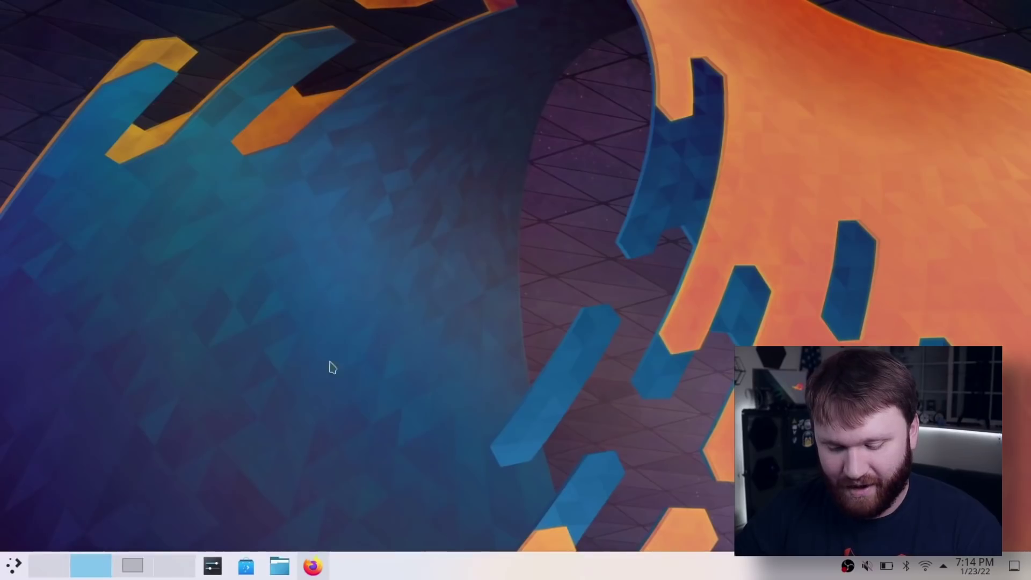
{"action": "left_click", "coordinate": [216, 570]}
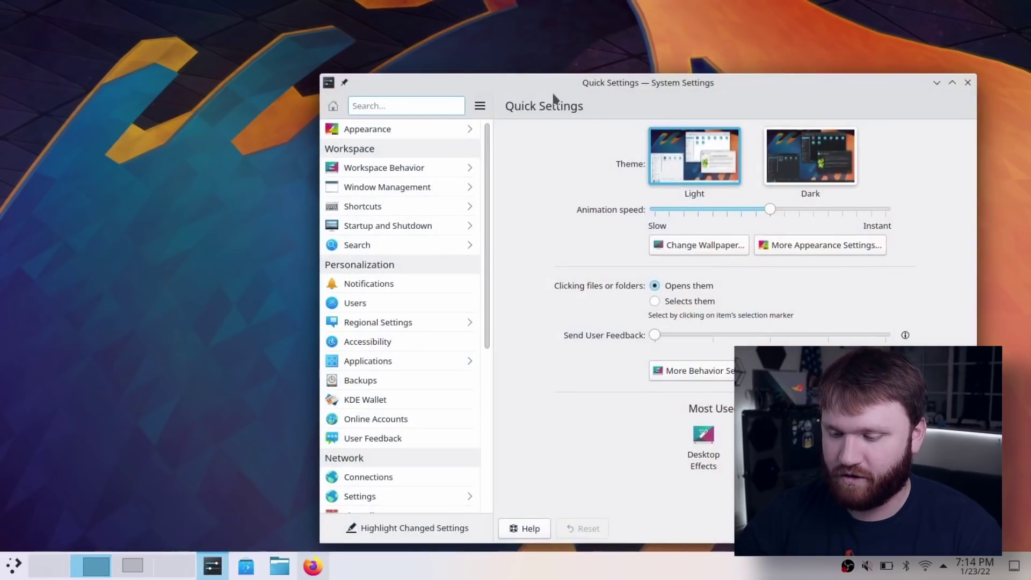
{"action": "left_click_drag", "start_coordinate": [557, 99], "coordinate": [344, 66]}
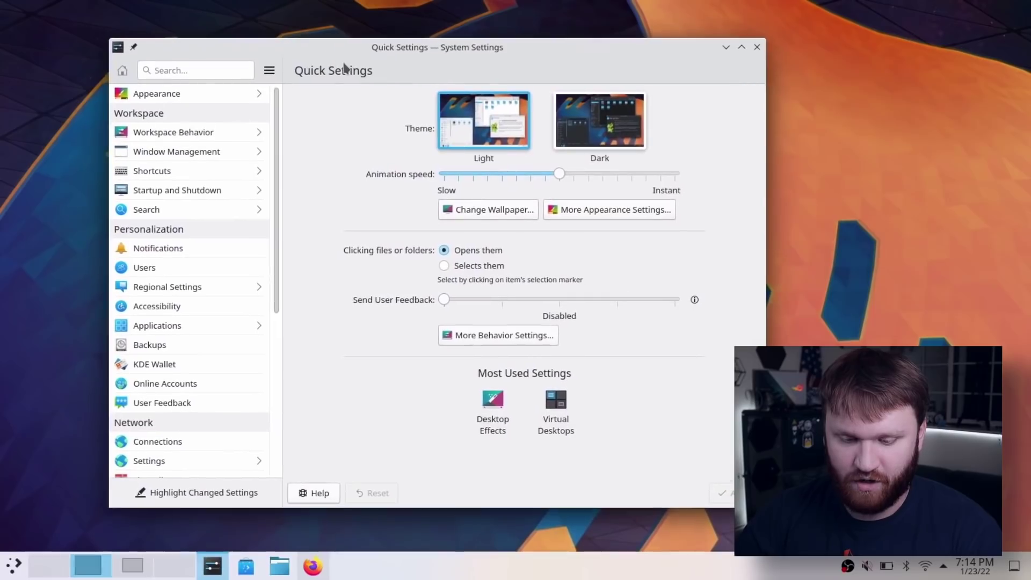
Filter Workspace Behavior > Desktop Effects by 'overview' and bring up the Overview effect's settings.
{"action": "left_click", "coordinate": [194, 132]}
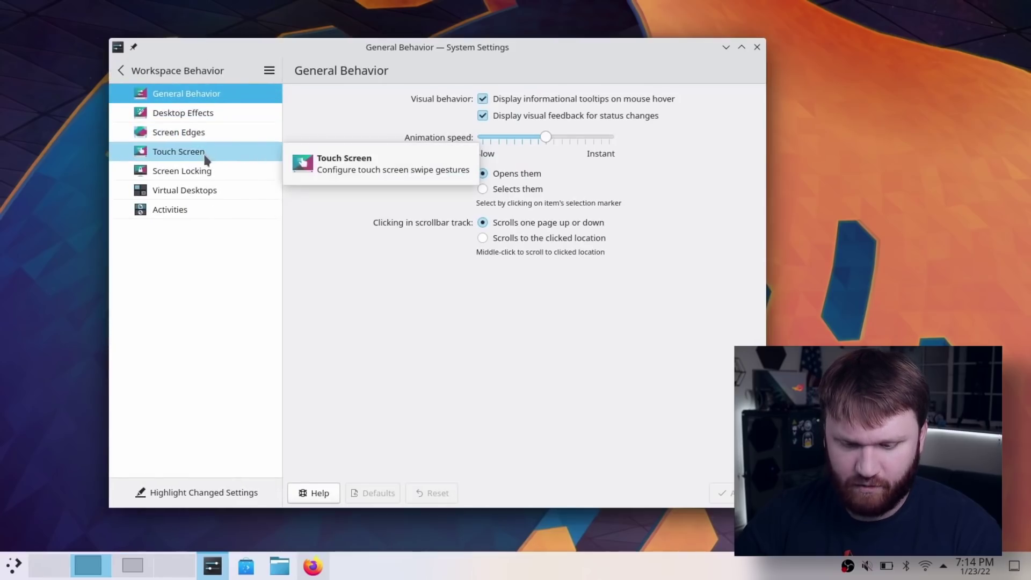
{"action": "left_click", "coordinate": [220, 111]}
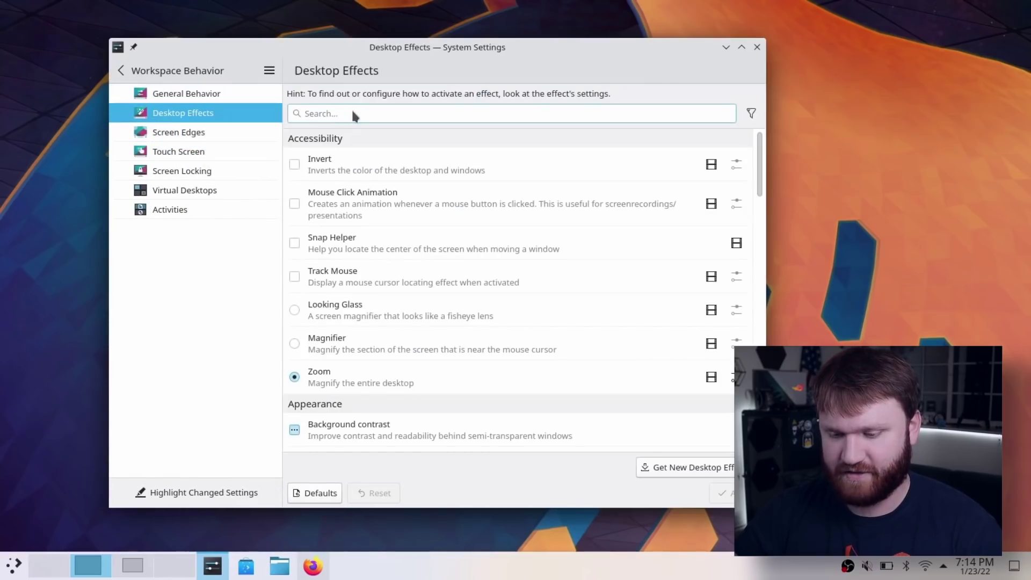
{"action": "type", "text": "overview"}
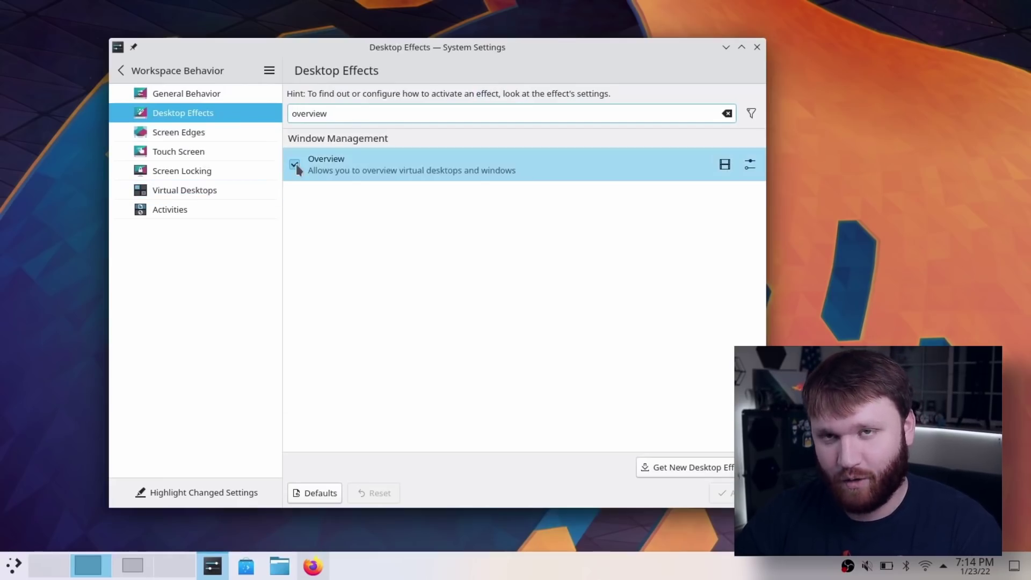
{"action": "left_click", "coordinate": [750, 165]}
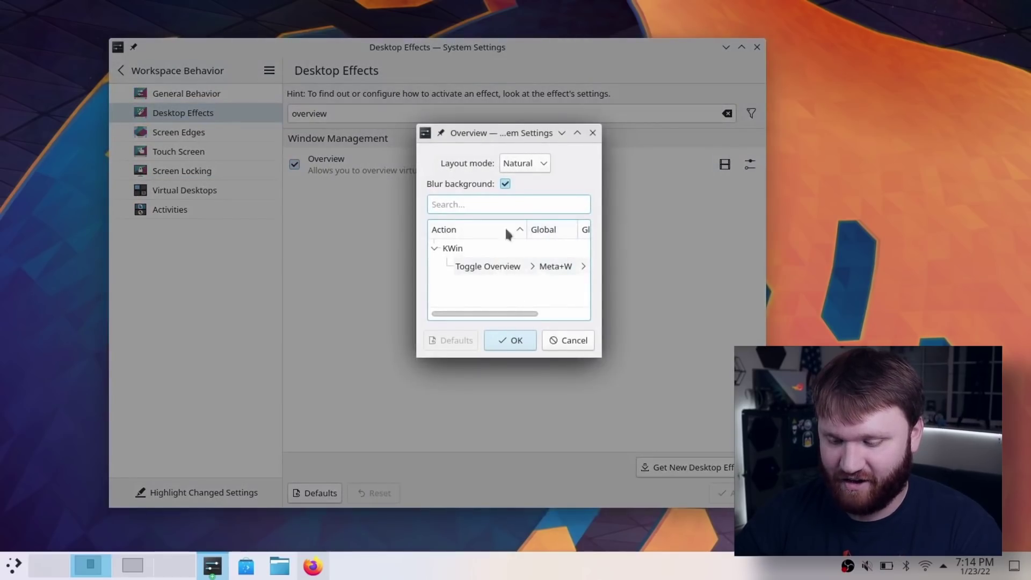
Set the Overview layout mode to Closest, apply it, and preview it with Meta+W.
{"action": "left_click", "coordinate": [541, 166]}
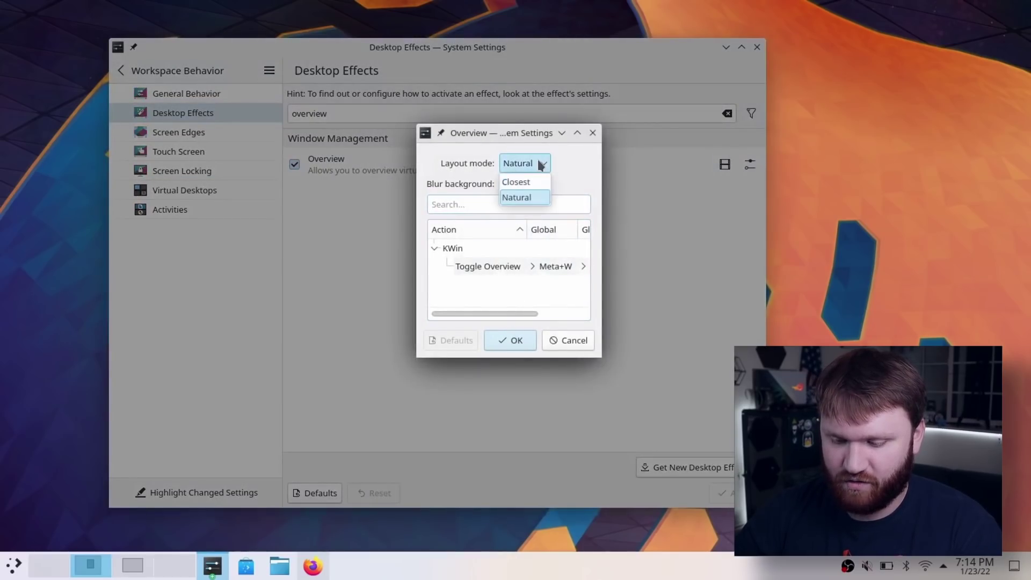
{"action": "left_click", "coordinate": [519, 182]}
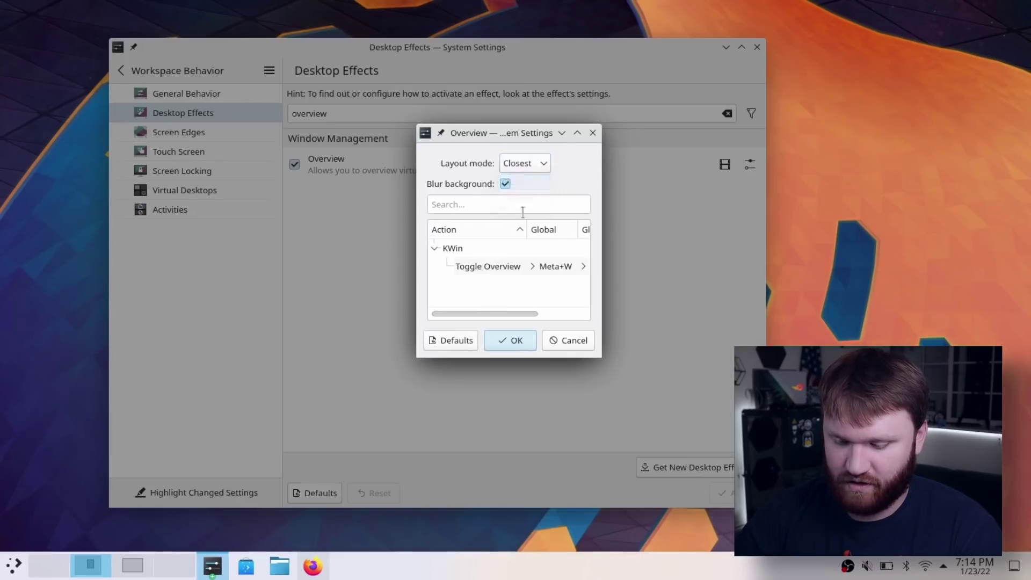
{"action": "left_click", "coordinate": [507, 340]}
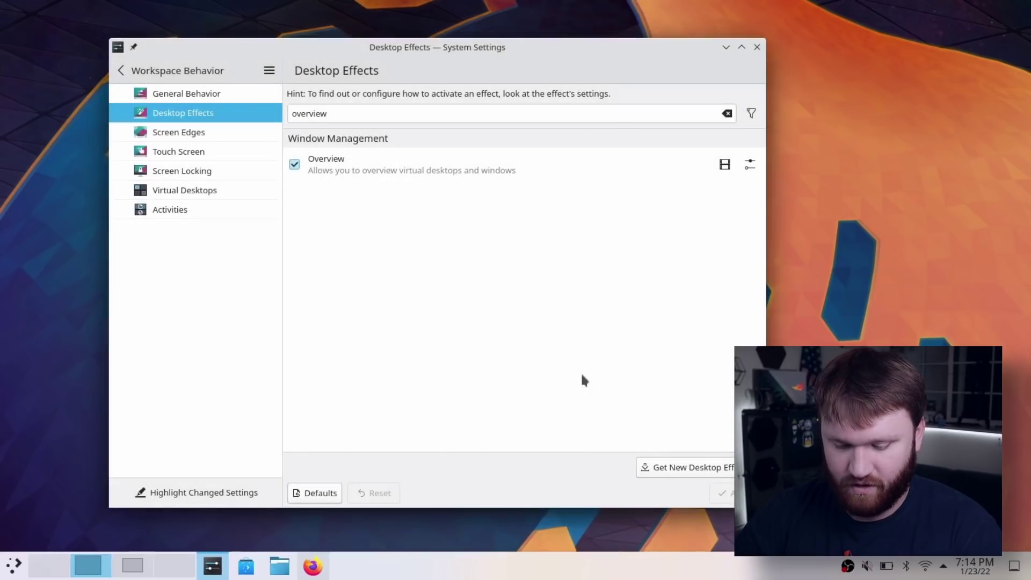
{"action": "key", "text": "super+w"}
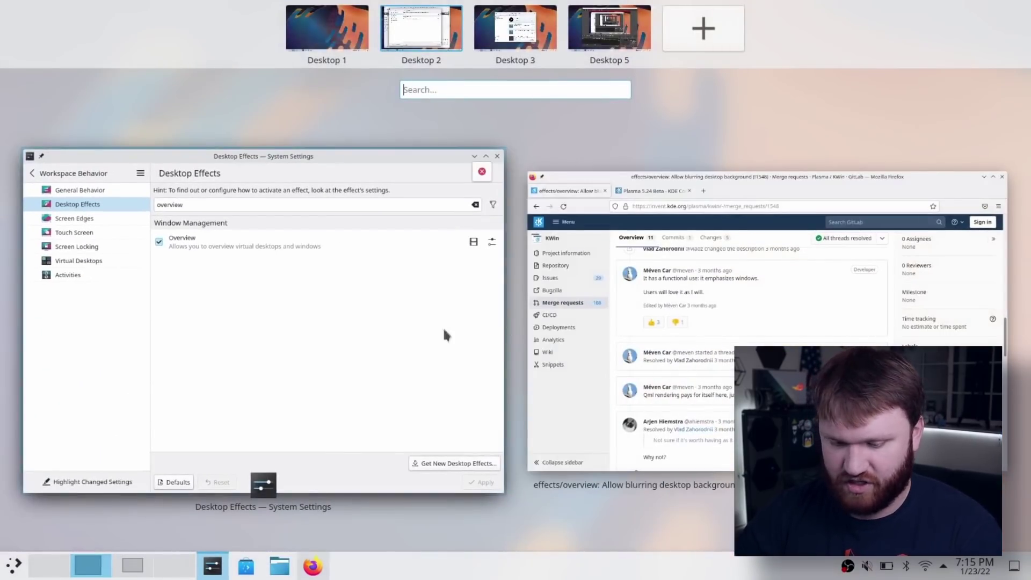
{"action": "left_click", "coordinate": [294, 300]}
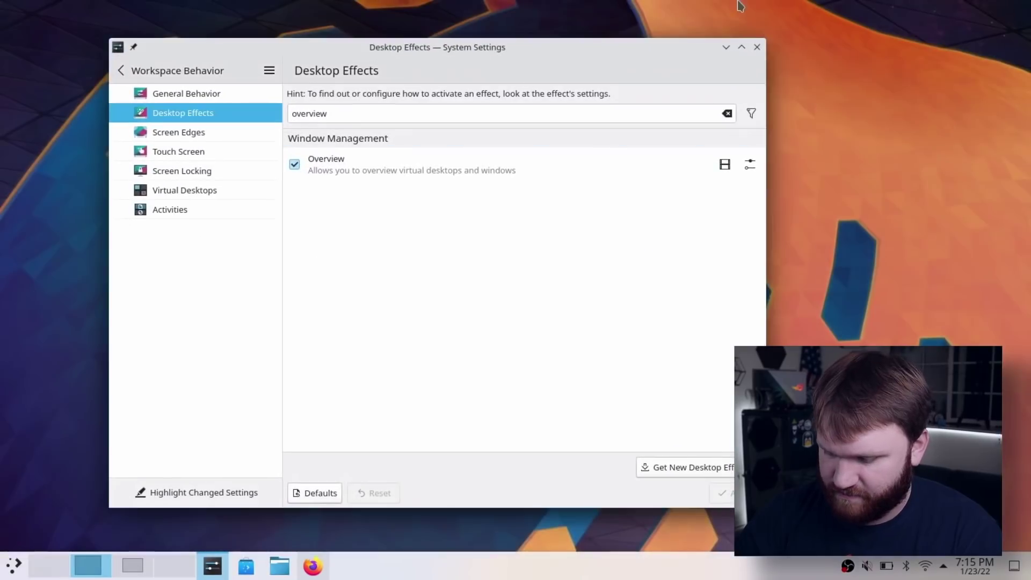
Switch the layout mode back to Natural, preview it, and reopen the Overview settings.
{"action": "left_click", "coordinate": [749, 173]}
{"action": "left_click", "coordinate": [518, 163]}
{"action": "left_click", "coordinate": [511, 199]}
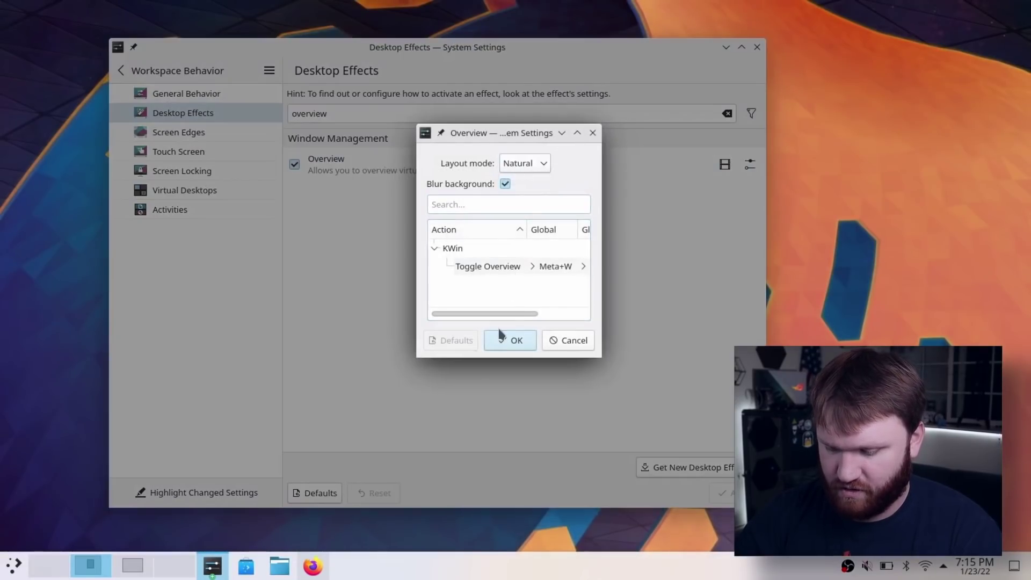
{"action": "left_click", "coordinate": [502, 349]}
{"action": "key", "text": "super+w"}
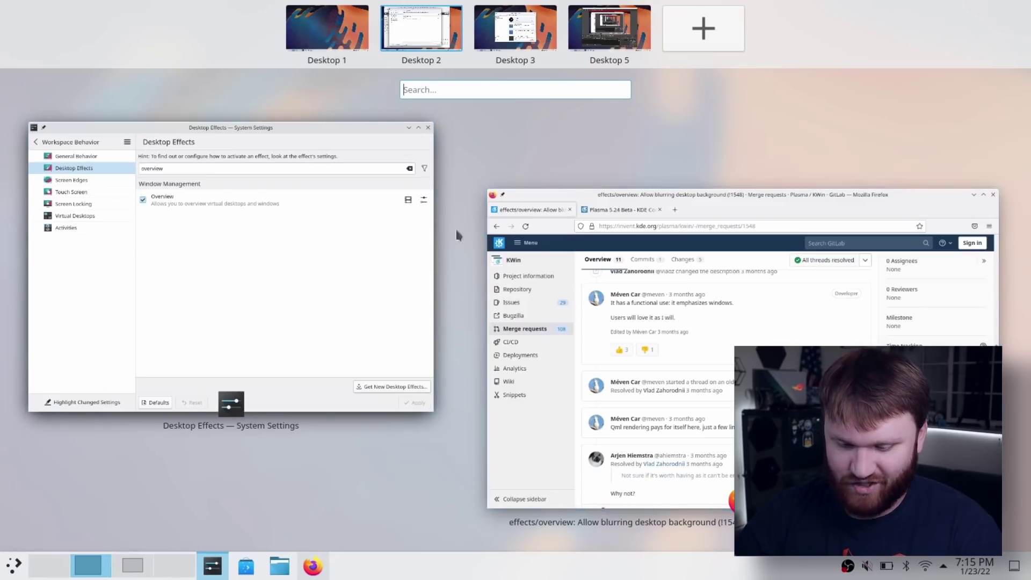
{"action": "left_click", "coordinate": [320, 233]}
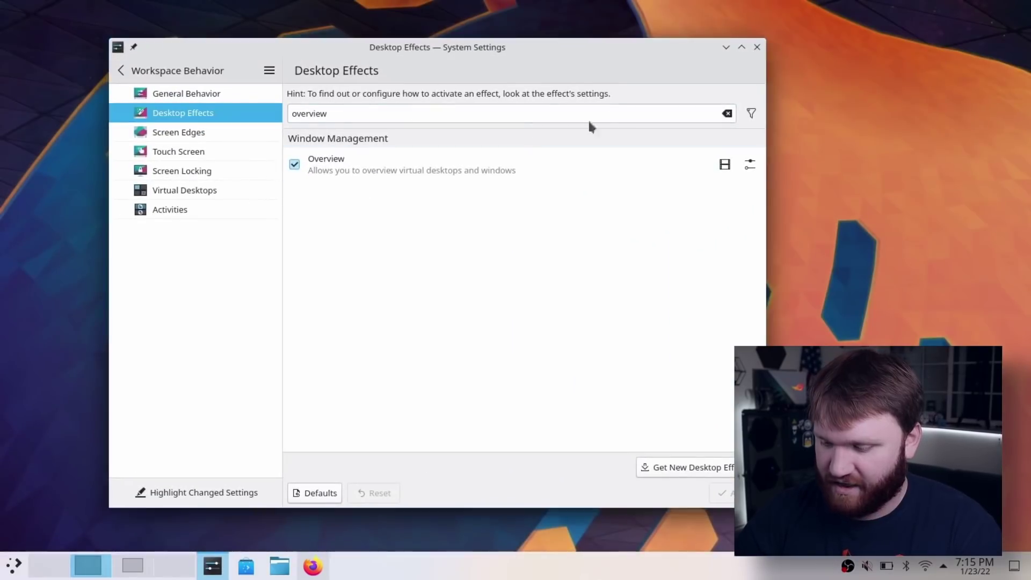
{"action": "left_click", "coordinate": [748, 166]}
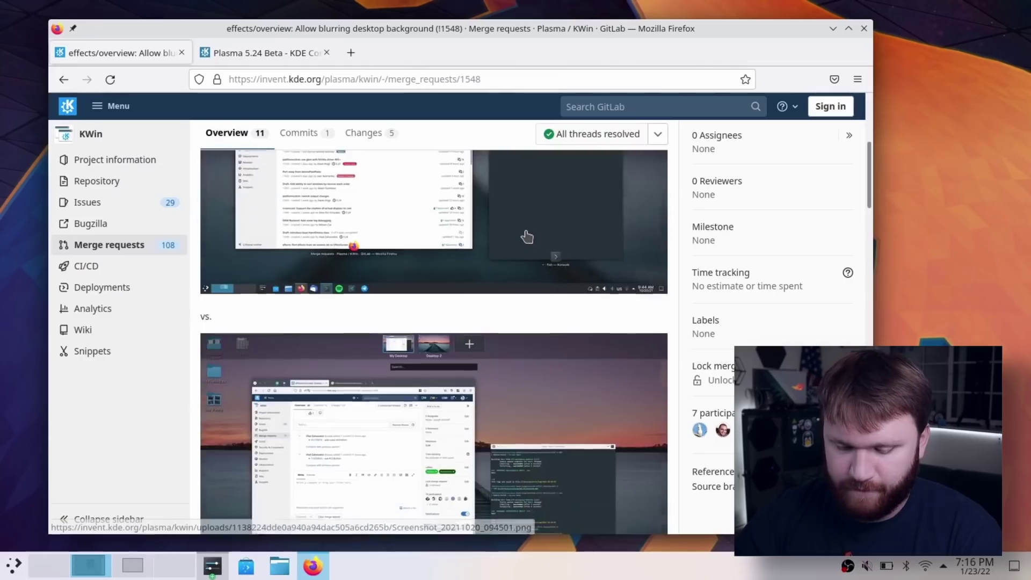
{"action": "scroll", "coordinate": [526, 236], "scroll_direction": "down", "scroll_amount": 10}
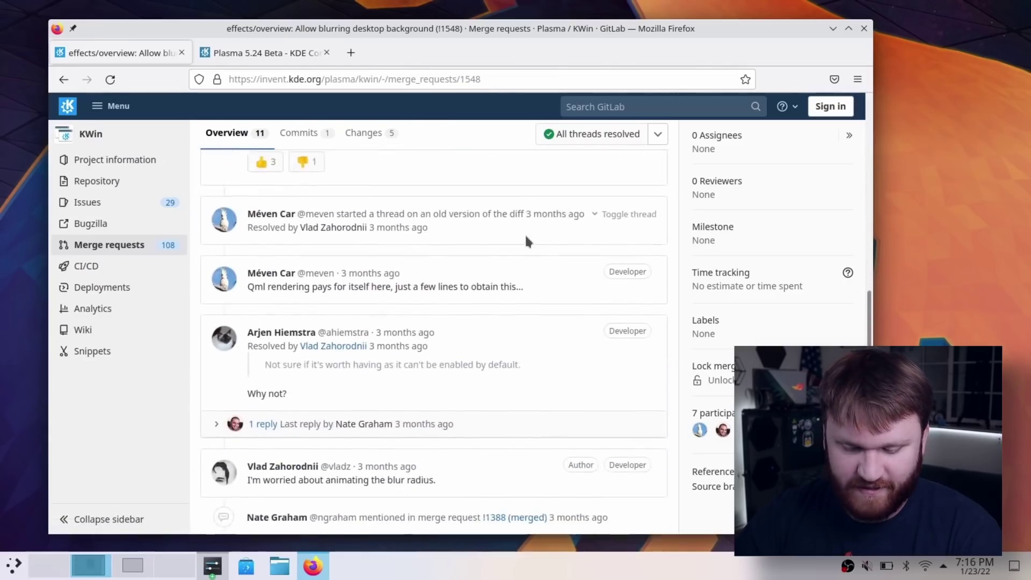
{"action": "scroll", "coordinate": [527, 242], "scroll_direction": "down", "scroll_amount": 4}
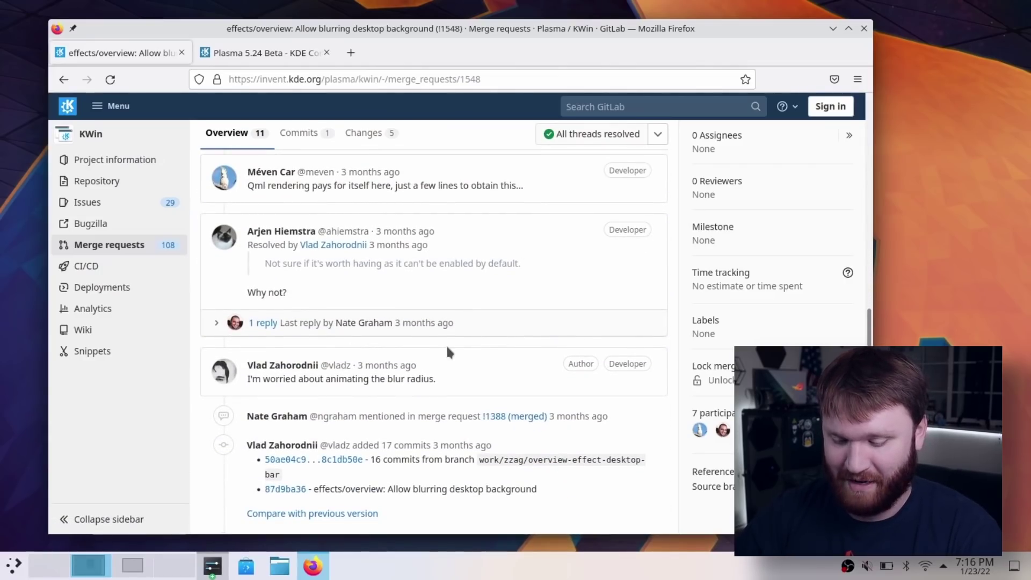
{"action": "scroll", "coordinate": [456, 356], "scroll_direction": "down", "scroll_amount": 15}
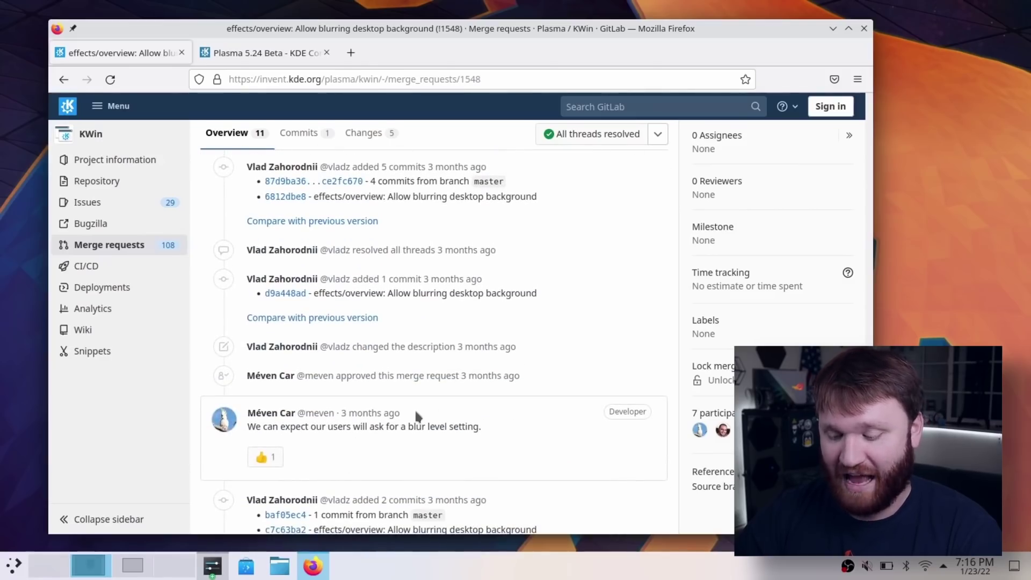
{"action": "scroll", "coordinate": [485, 392], "scroll_direction": "up", "scroll_amount": 5}
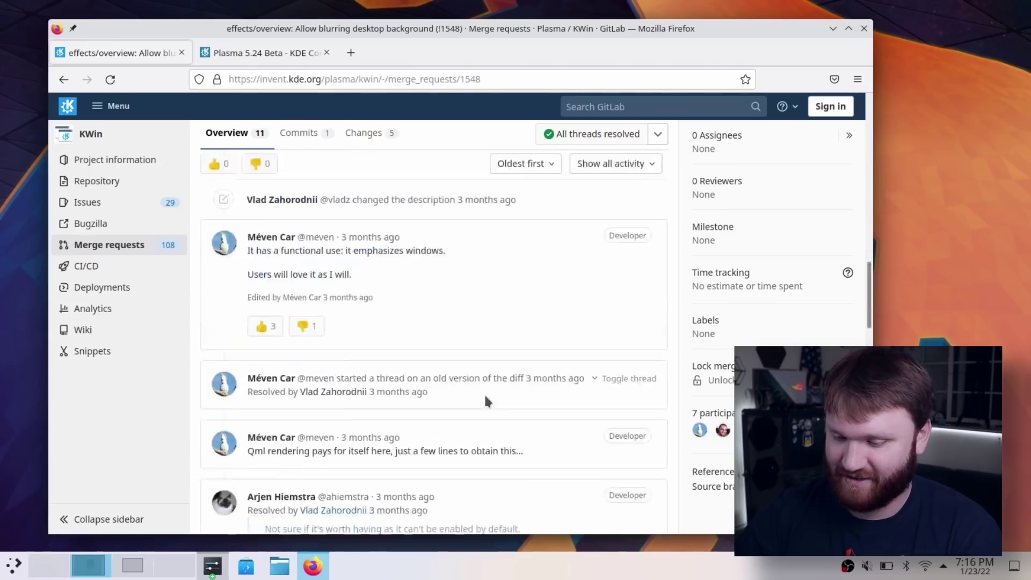
{"action": "scroll", "coordinate": [485, 398], "scroll_direction": "up", "scroll_amount": 10}
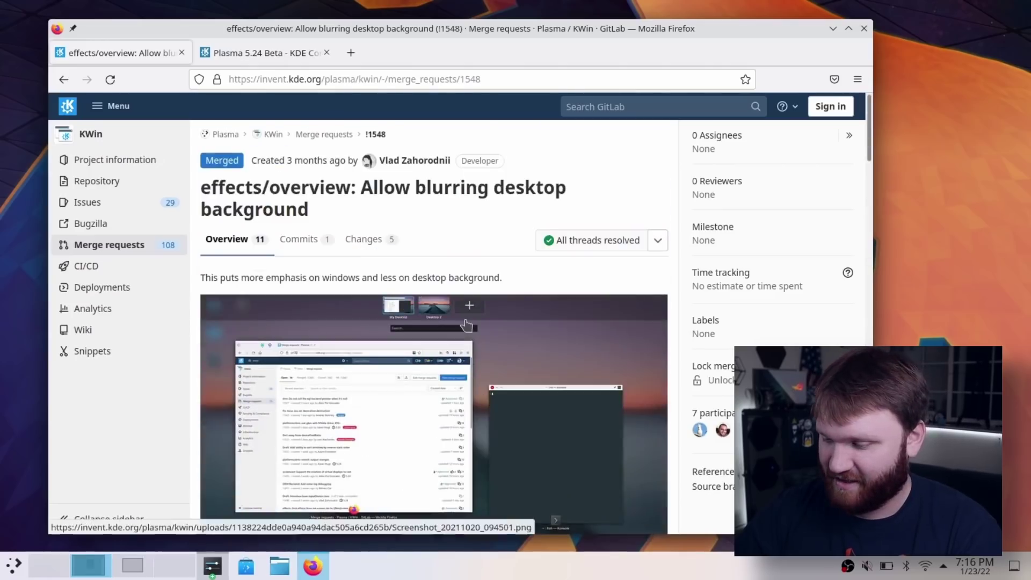
{"action": "left_click", "coordinate": [831, 28]}
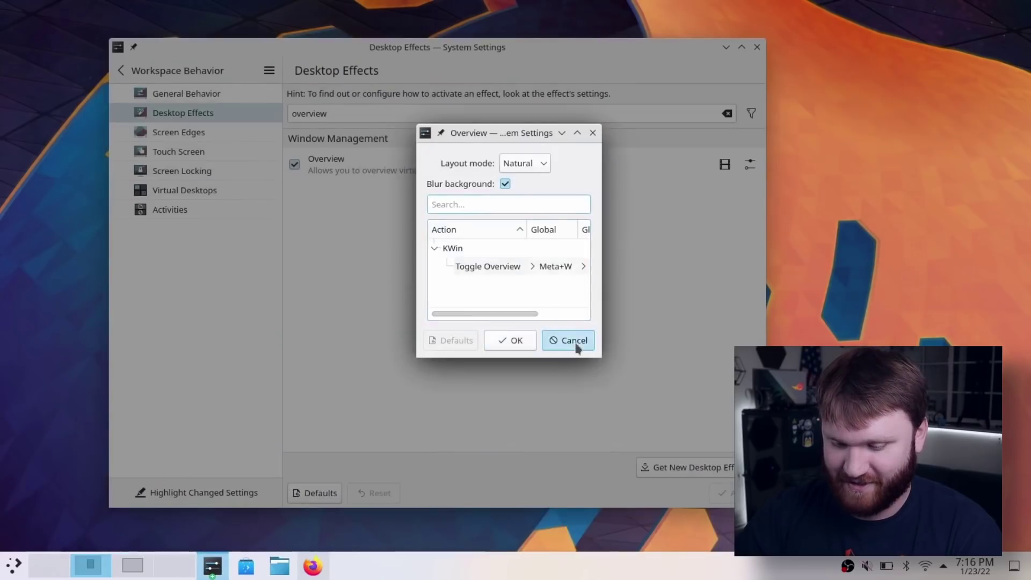
Cancel and reopen the Overview settings, then uncheck Blur background and apply.
{"action": "left_click", "coordinate": [576, 346]}
{"action": "left_click", "coordinate": [751, 164]}
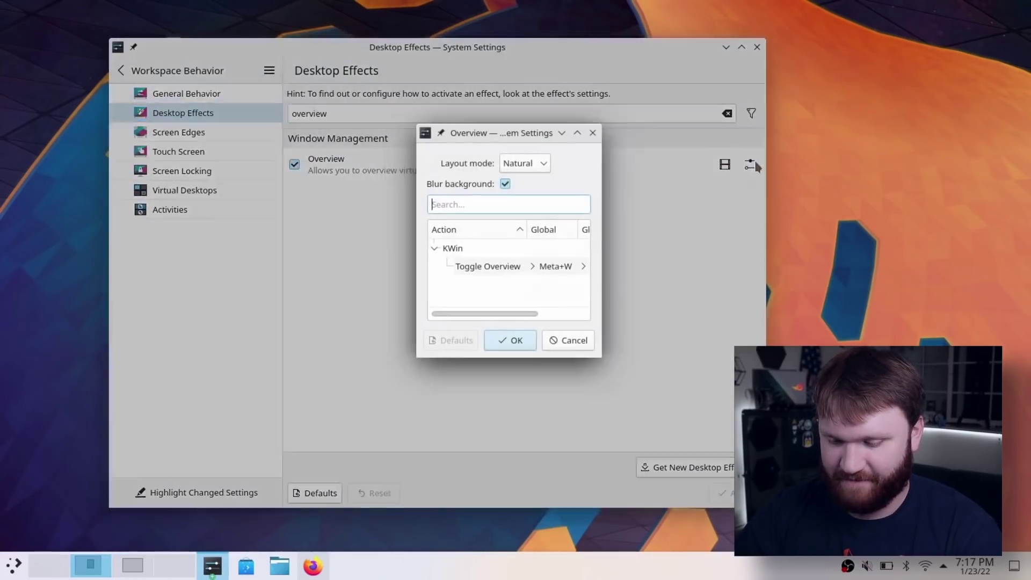
{"action": "left_click", "coordinate": [505, 183]}
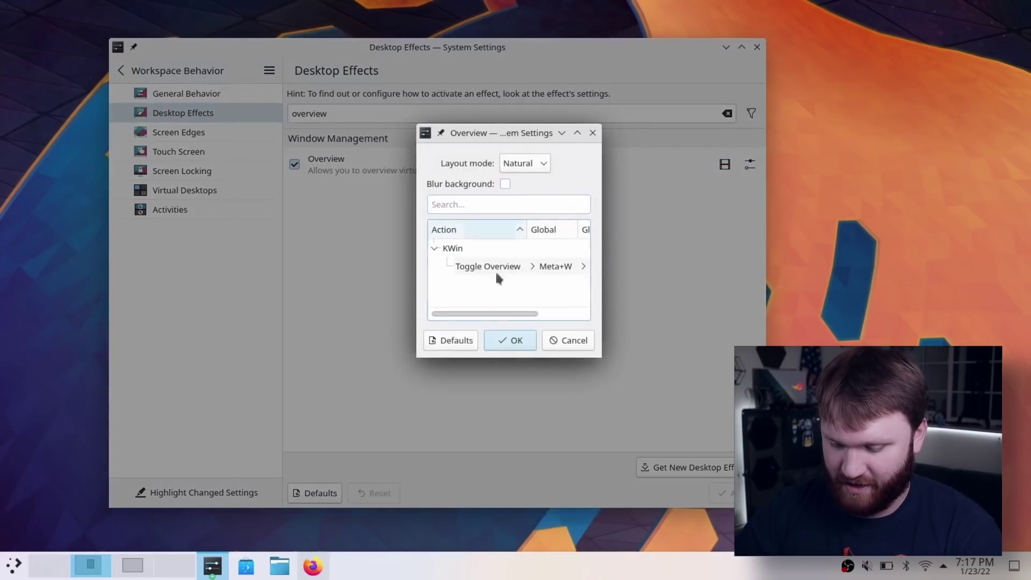
{"action": "left_click", "coordinate": [501, 342]}
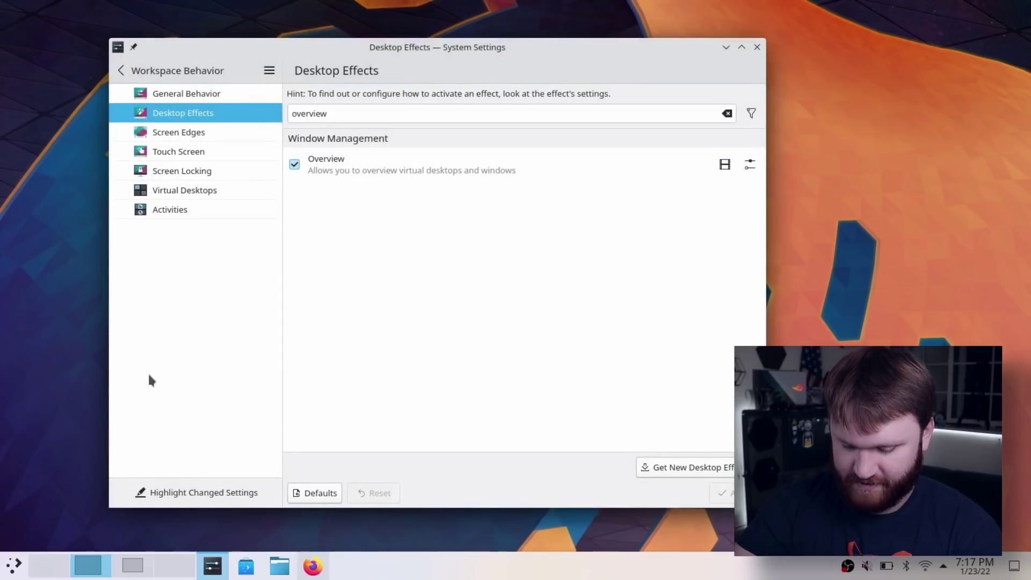
Preview the unblurred Overview with Meta+W, then close System Settings.
{"action": "key", "text": "super+w"}
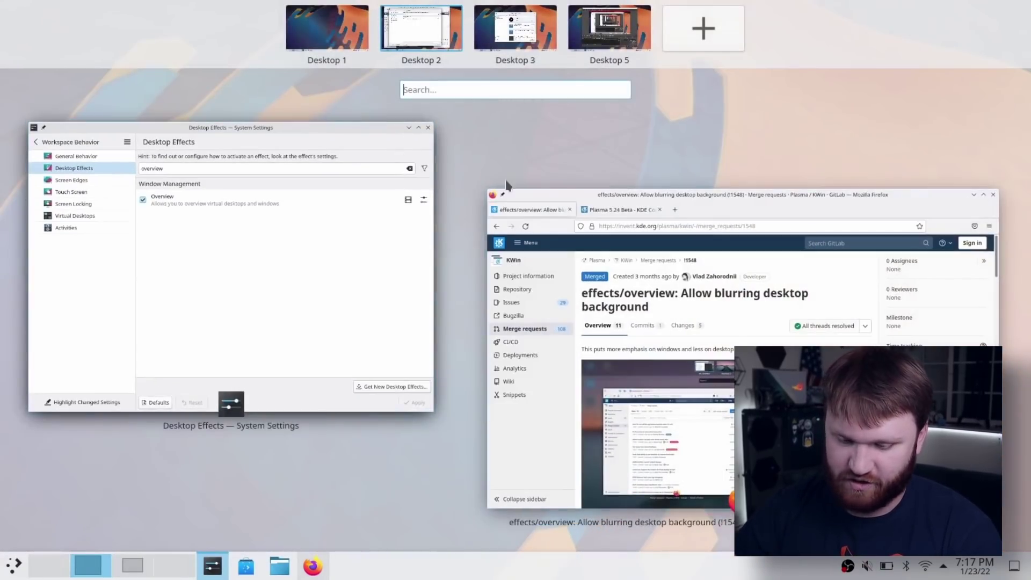
{"action": "left_click", "coordinate": [320, 259]}
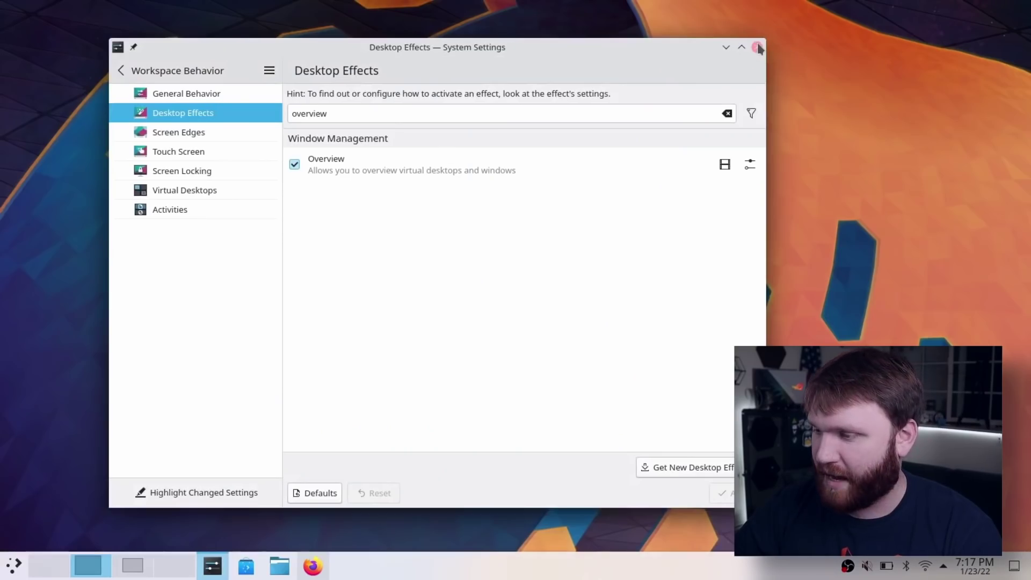
{"action": "left_click", "coordinate": [757, 48]}
Restore Firefox from the taskbar and scroll through the Plasma 5.24 Beta announcement tab.
{"action": "left_click", "coordinate": [313, 566]}
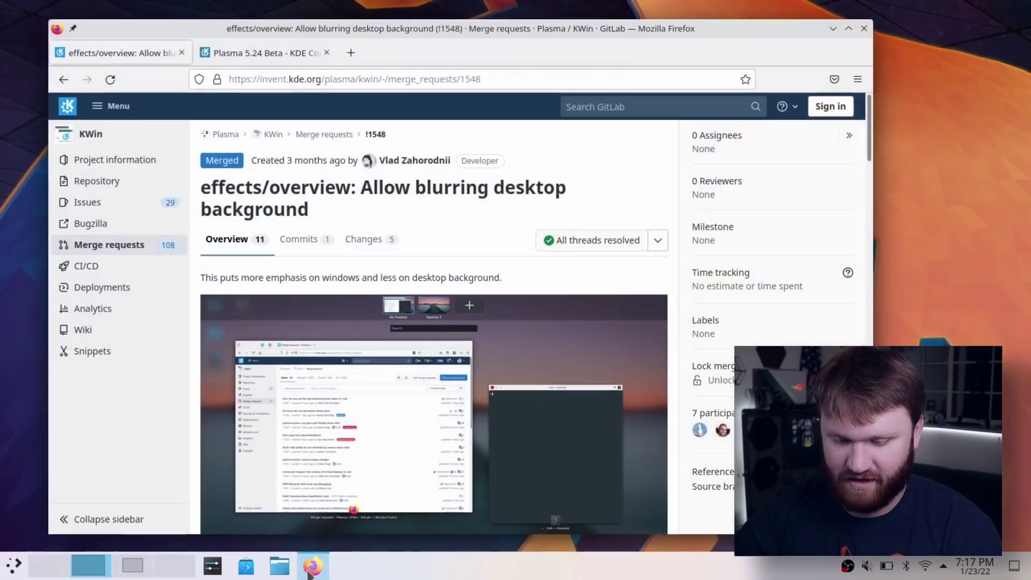
{"action": "left_click", "coordinate": [271, 60]}
{"action": "scroll", "coordinate": [339, 255], "scroll_direction": "down", "scroll_amount": 7}
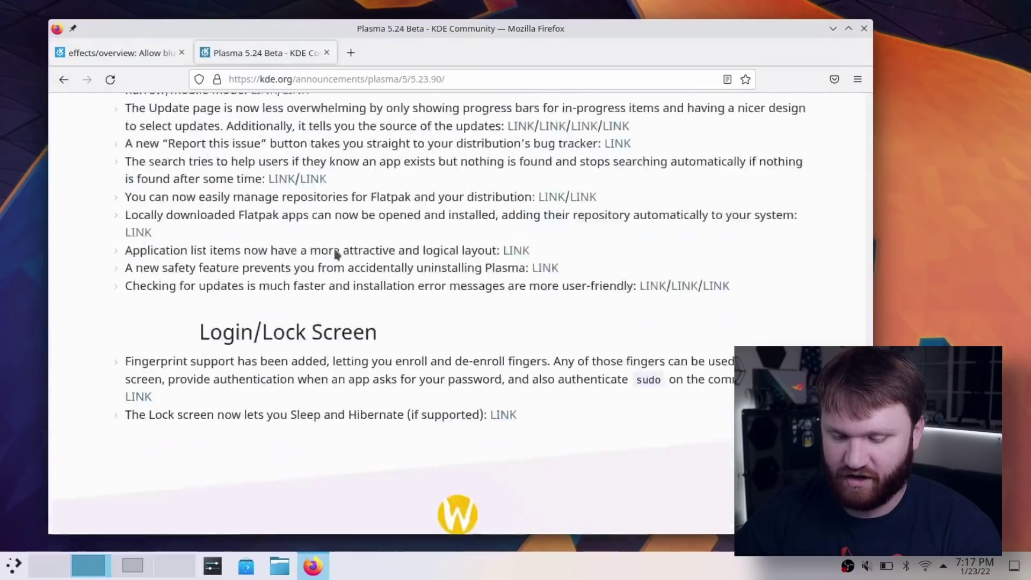